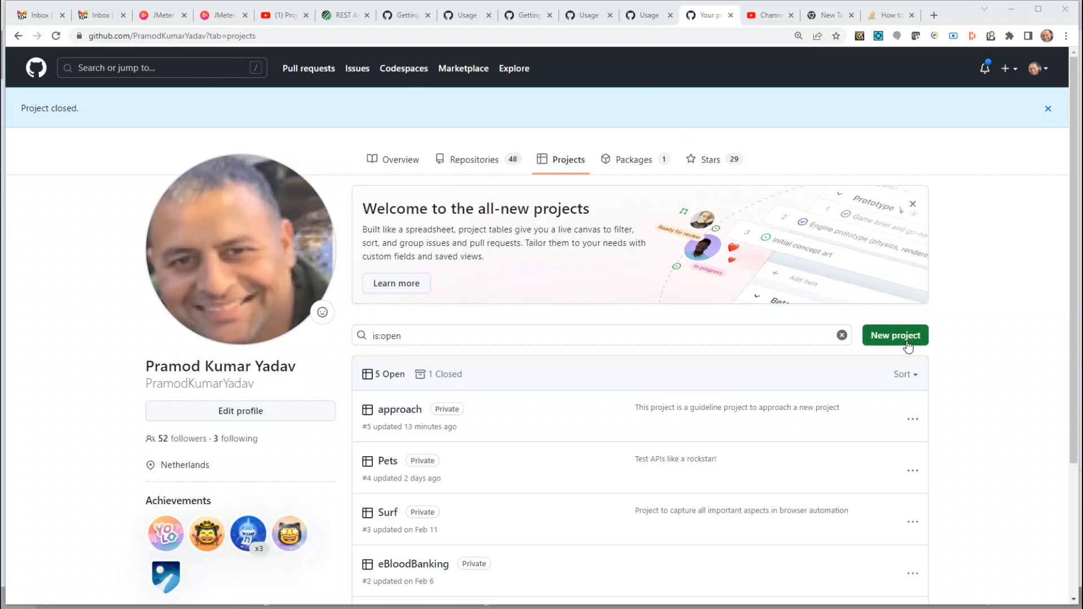
Step: Create a new project named "restpro" from the blank Table template
left_click(570, 163)
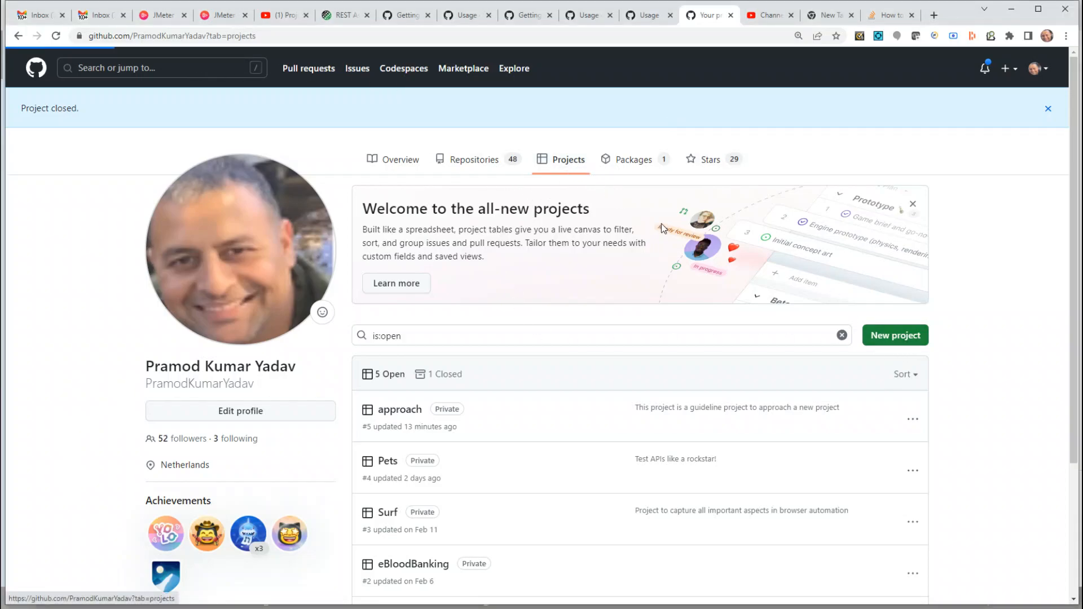
left_click(895, 298)
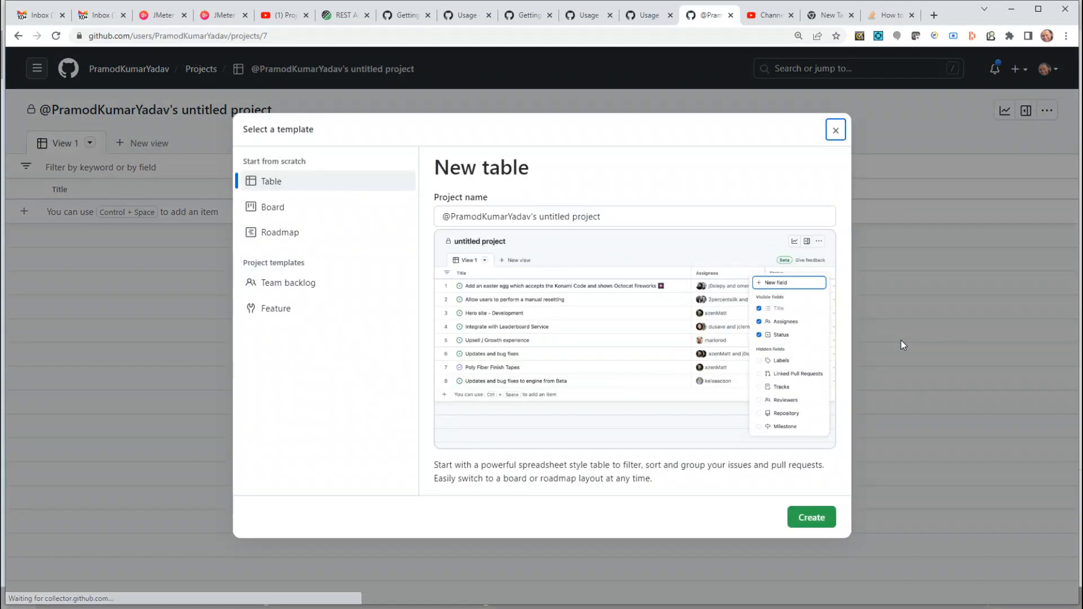
triple_click(637, 218)
type("r")
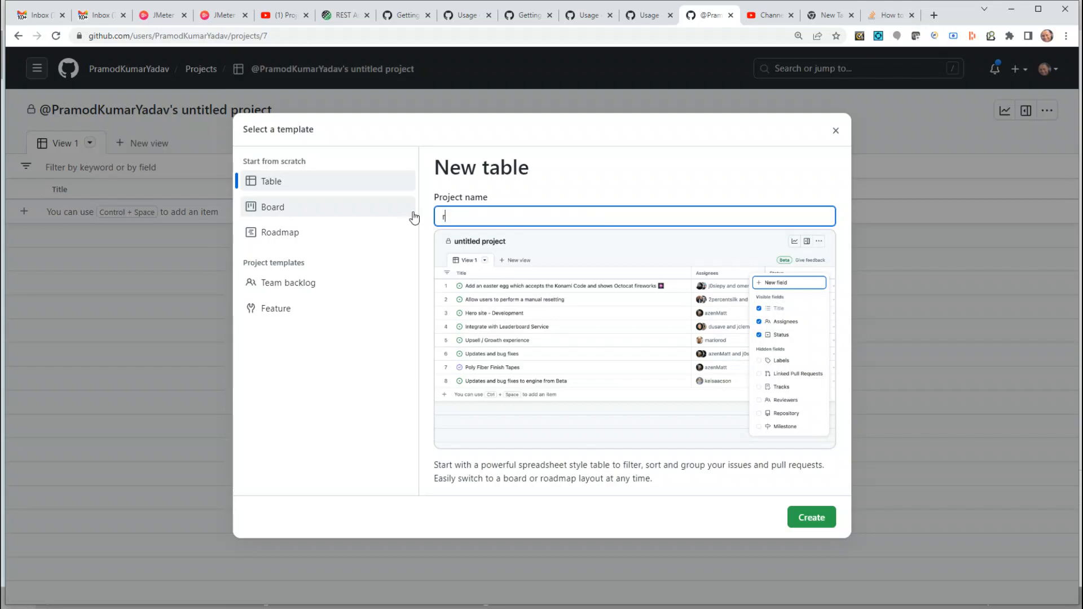
type("estpro")
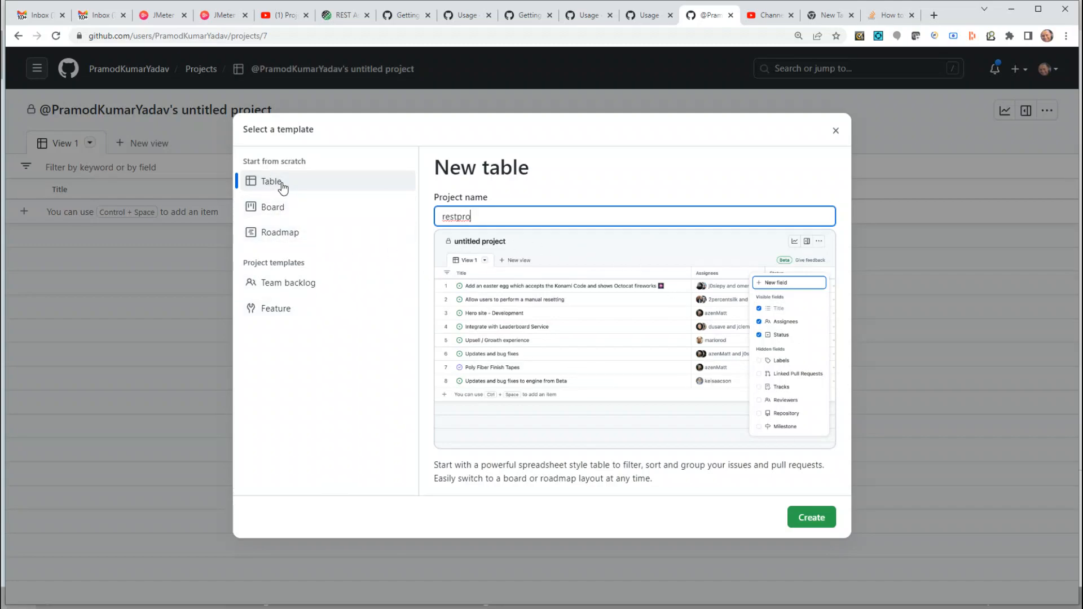
left_click(806, 517)
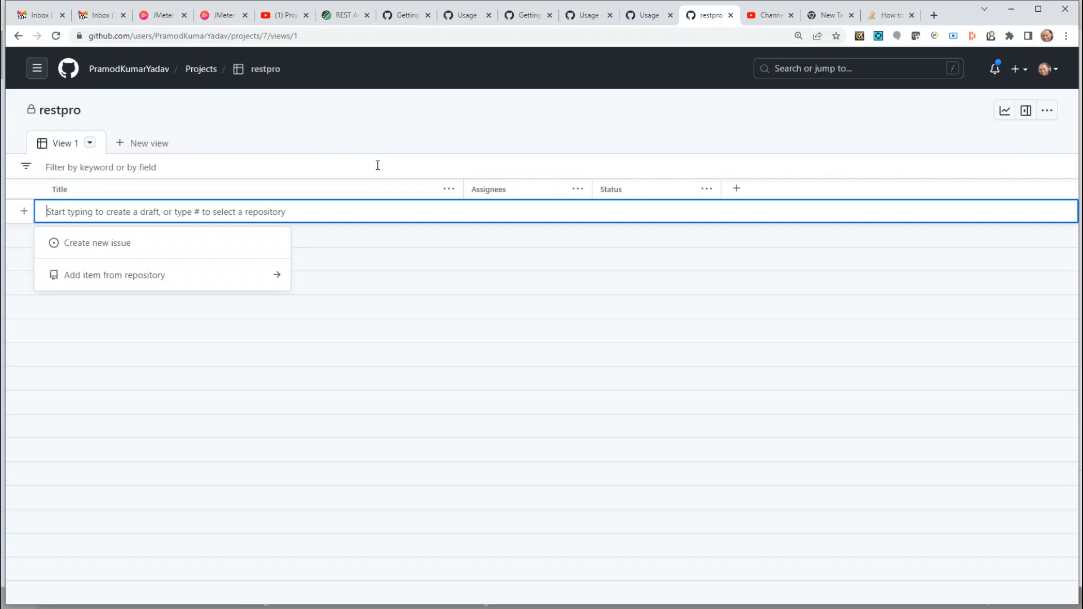
Step: Add a first draft item titled "Create a GitHub Project." to the project table
key("Escape")
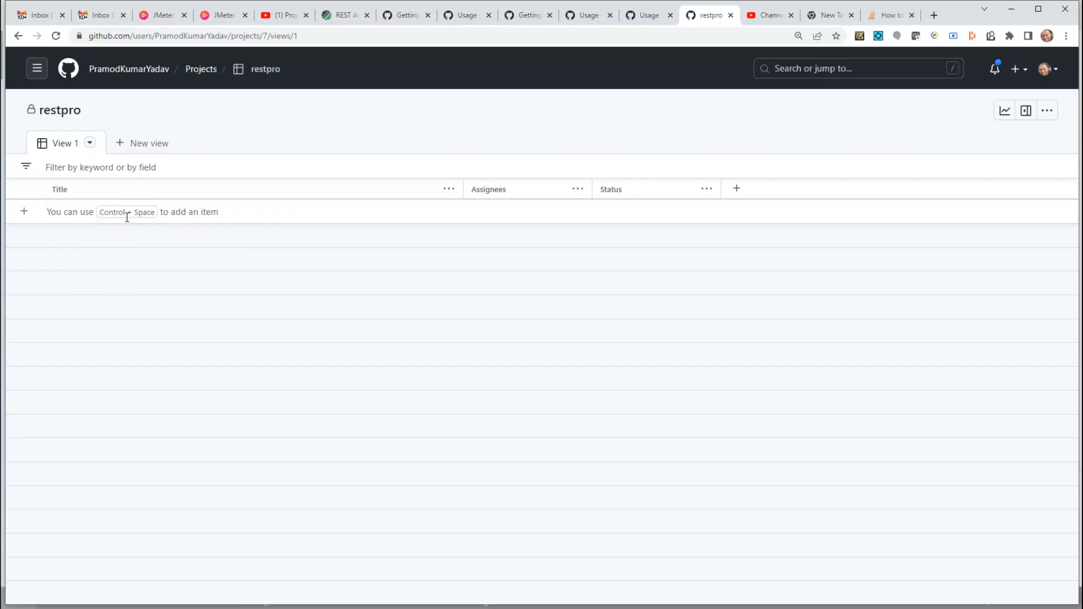
left_click(56, 214)
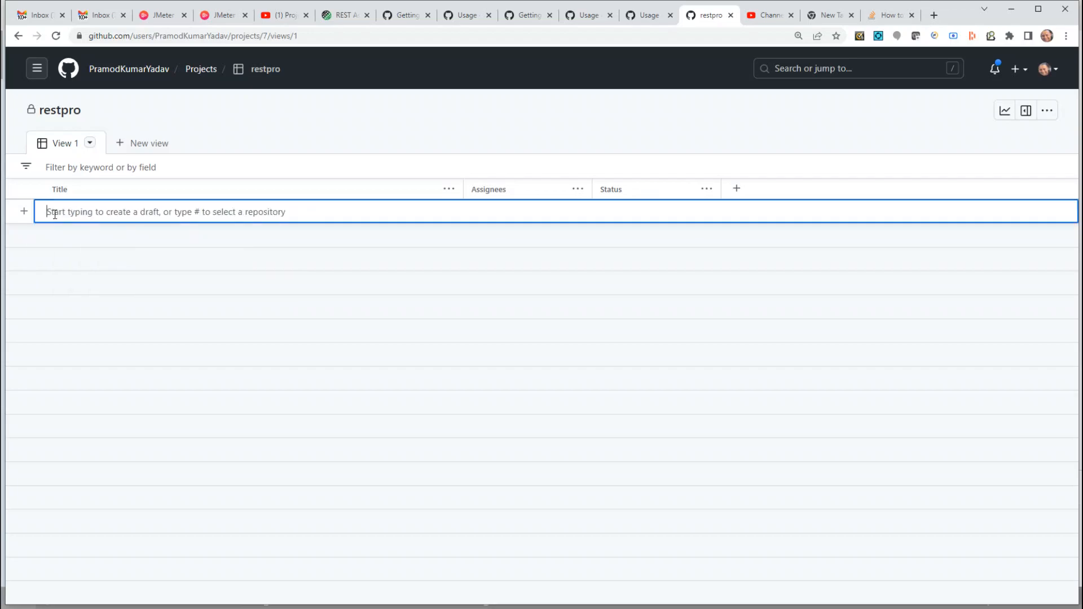
type("Create")
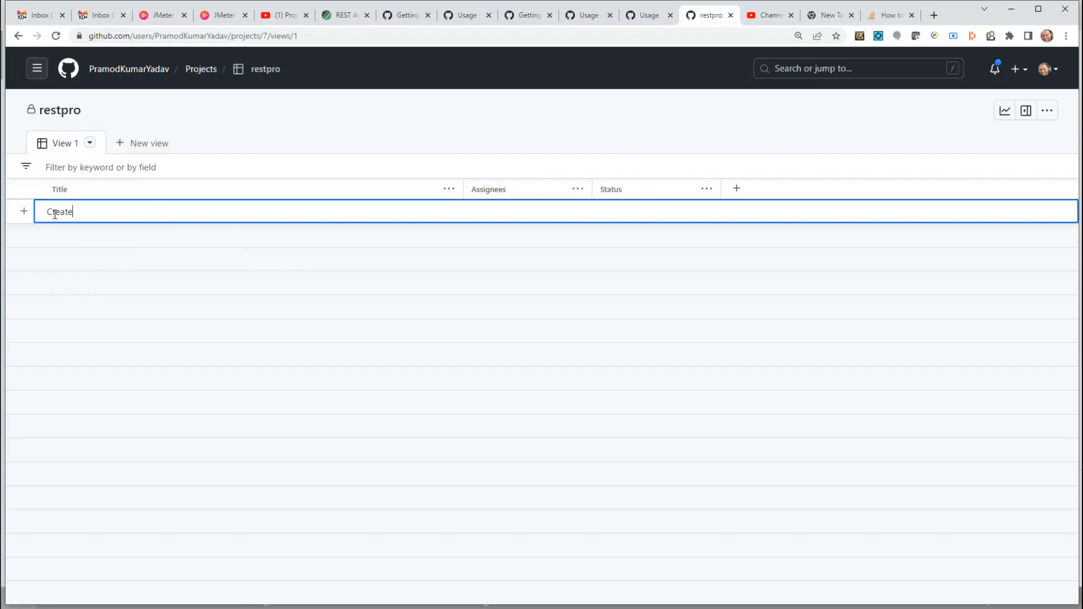
type(" a GitHub Project.")
key("Return")
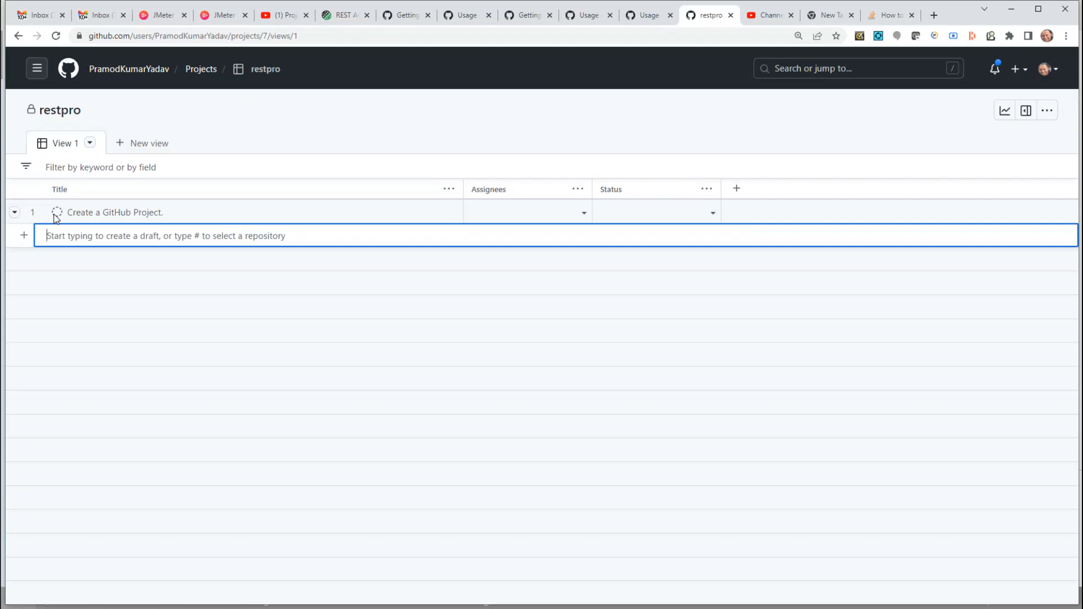
Step: Look at the available assignee and status options for the "Create a GitHub Project." item without choosing any
left_click(584, 215)
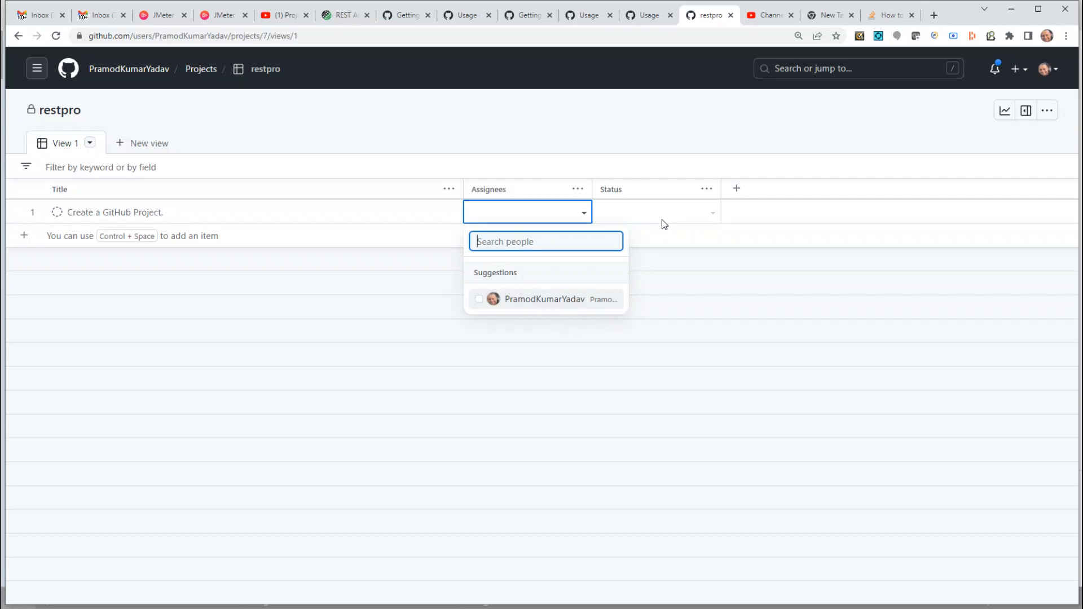
left_click(696, 219)
left_click(710, 217)
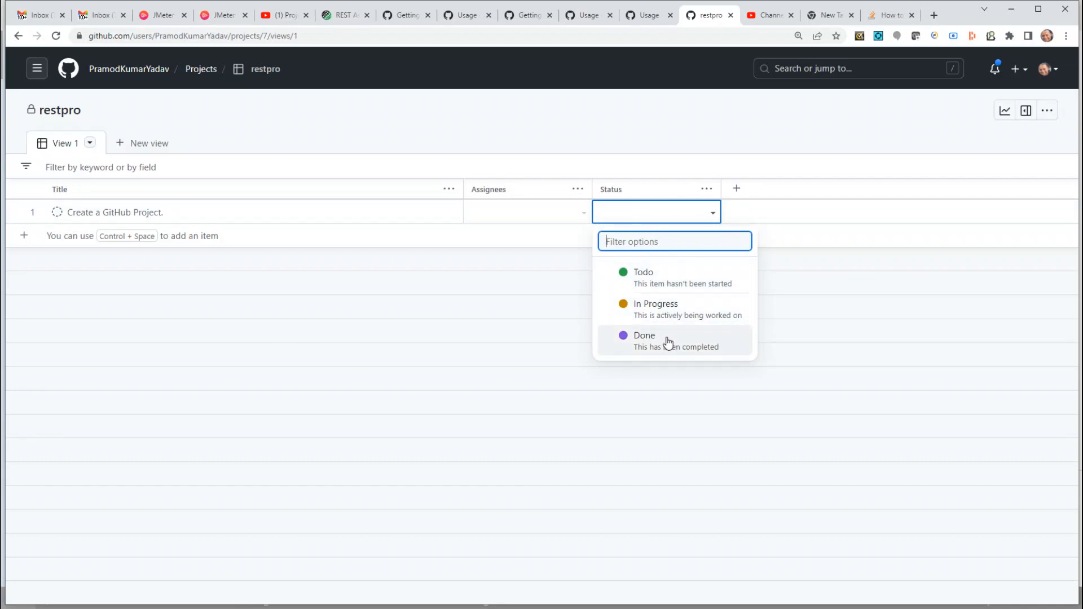
left_click(763, 208)
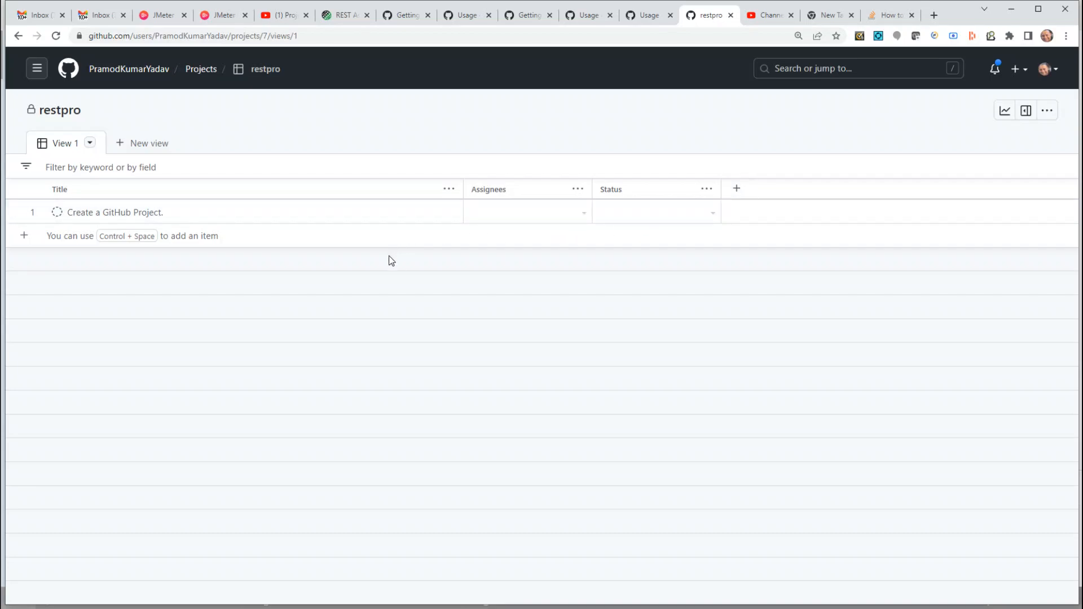
Step: Add a second draft item titled "Create a GitHub repository." to the project table
left_click(204, 237)
type("Vi")
key("BackSpace")
type("Creat a")
key("BackSpace")
key("BackSpace")
key("BackSpace")
type("e a githu")
key("BackSpace")
key("BackSpace")
key("BackSpace")
key("BackSpace")
key("BackSpace")
type("Github")
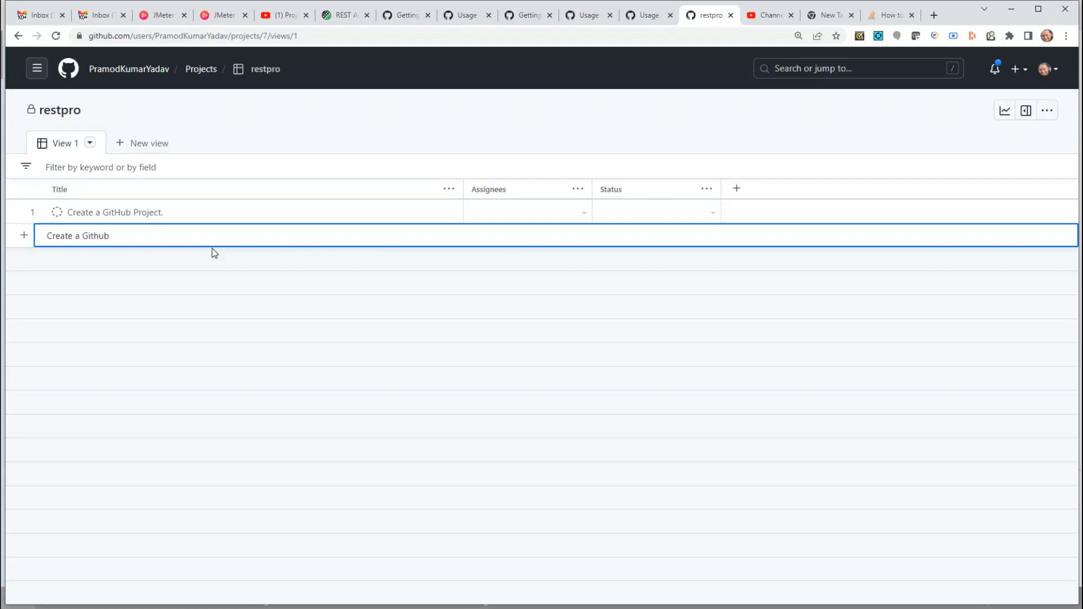
key("BackSpace")
type("Hub repository.")
key("Return")
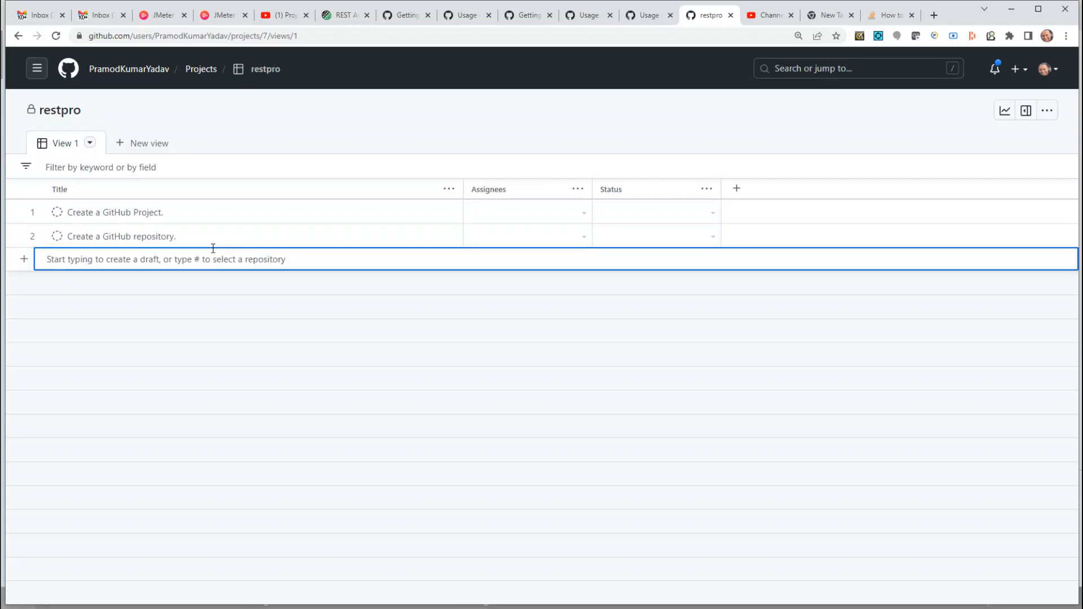
Step: Add a draft item titled "Clone project zero (contains core components for an automation project)"
type("Clone project zero ")
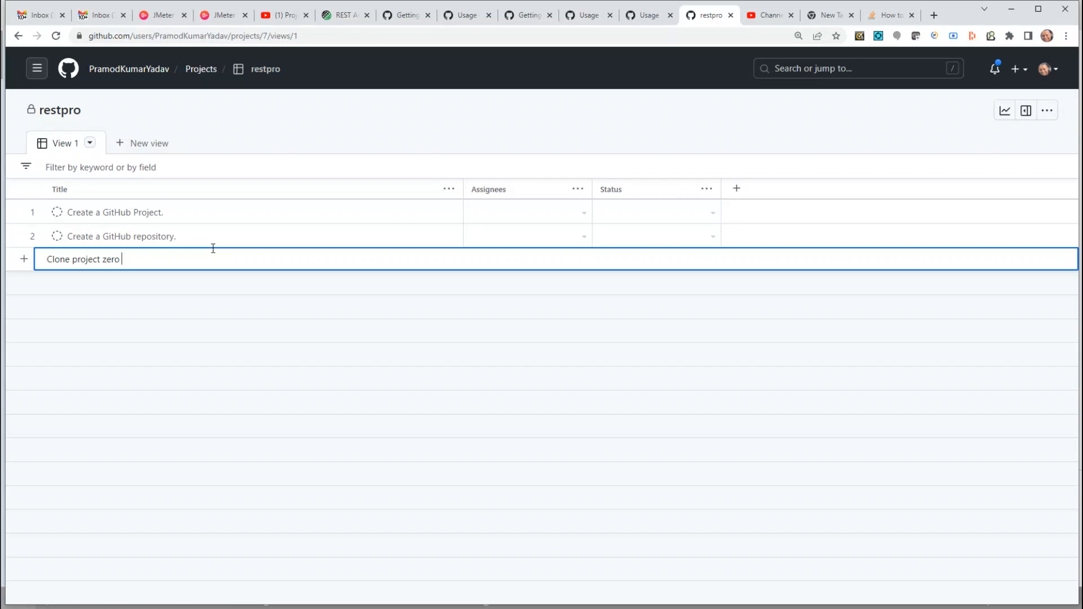
type("(contains core component")
key("BackSpace")
type("nts for an automation ")
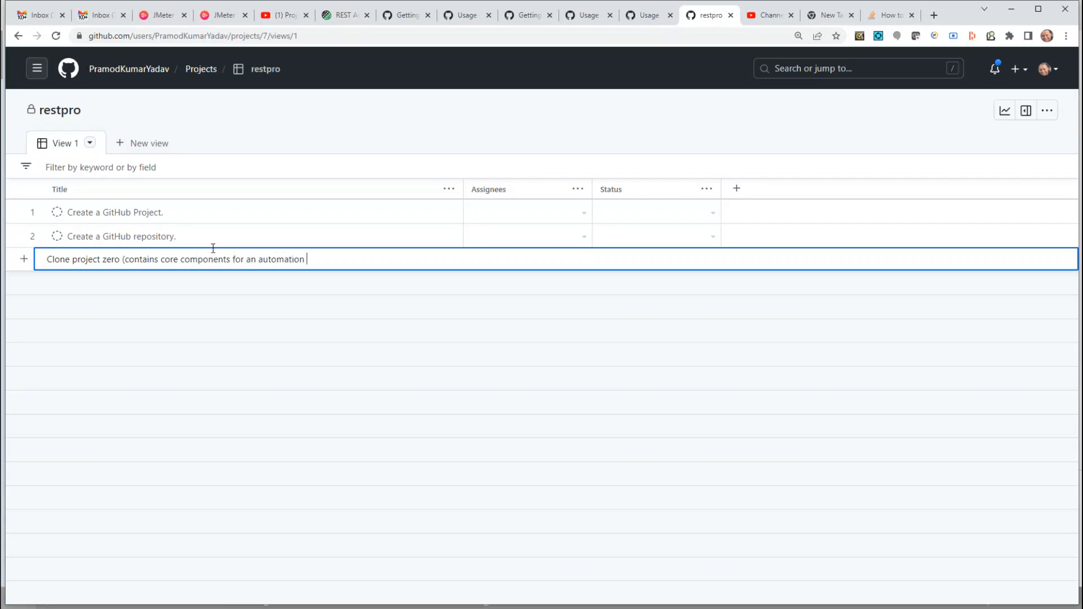
type("project)")
key("Return")
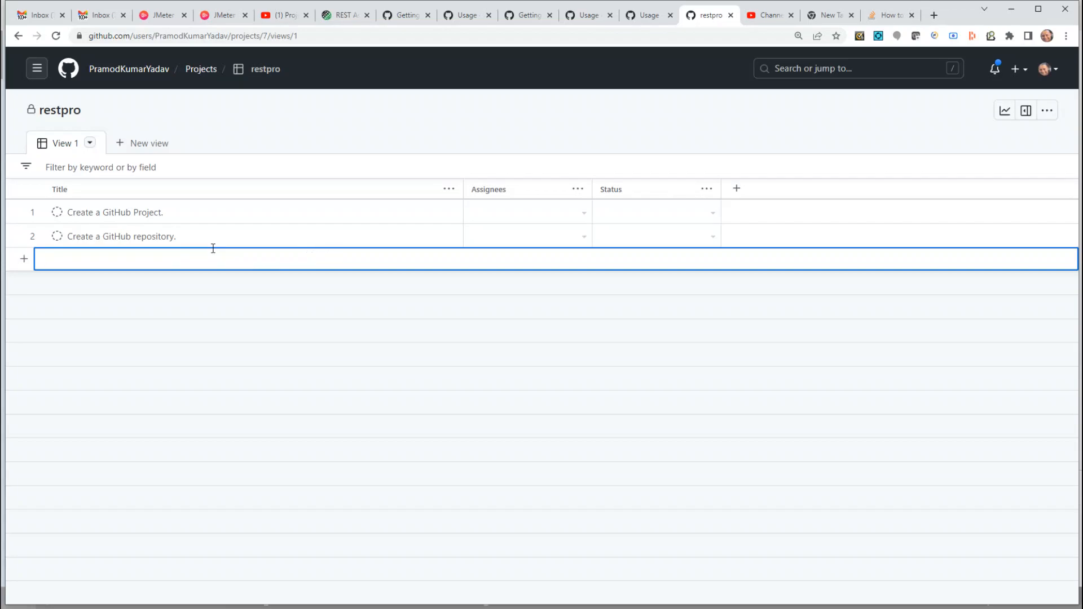
Step: Add a draft item titled "Change the remote to project restpro" as the fourth row
type("Change the r")
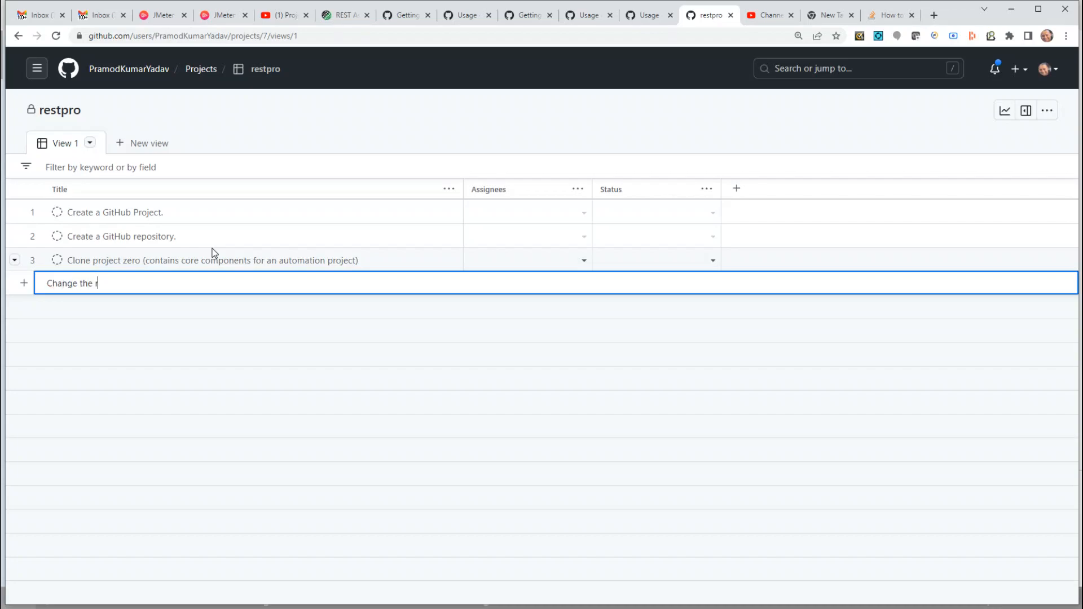
type("emote to project restpro")
key("Return")
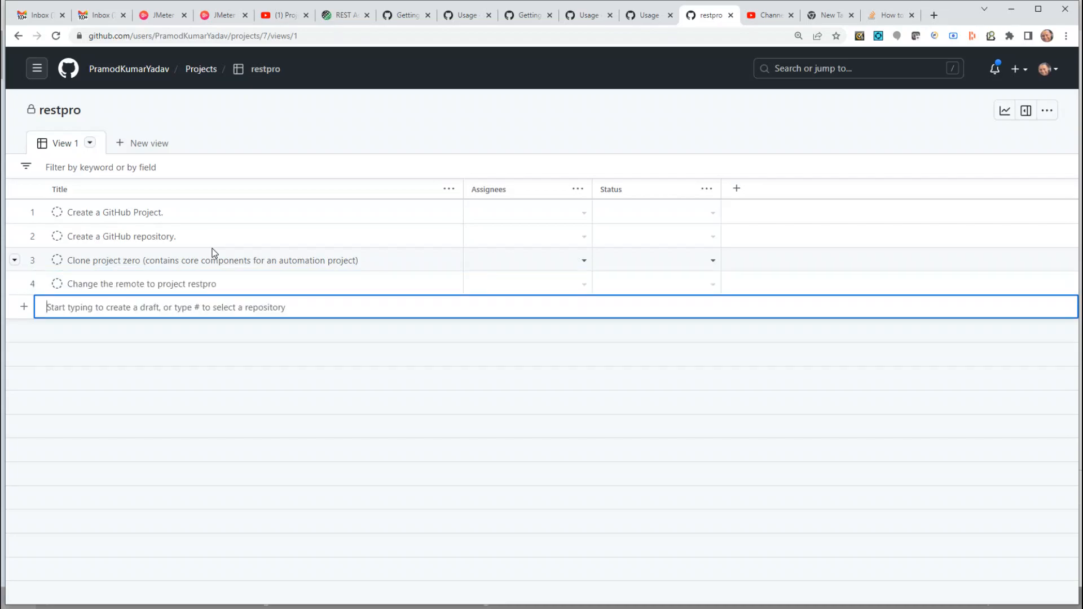
Step: Add a draft item titled "Add RestAssured dependencies" as the fifth row
type("add")
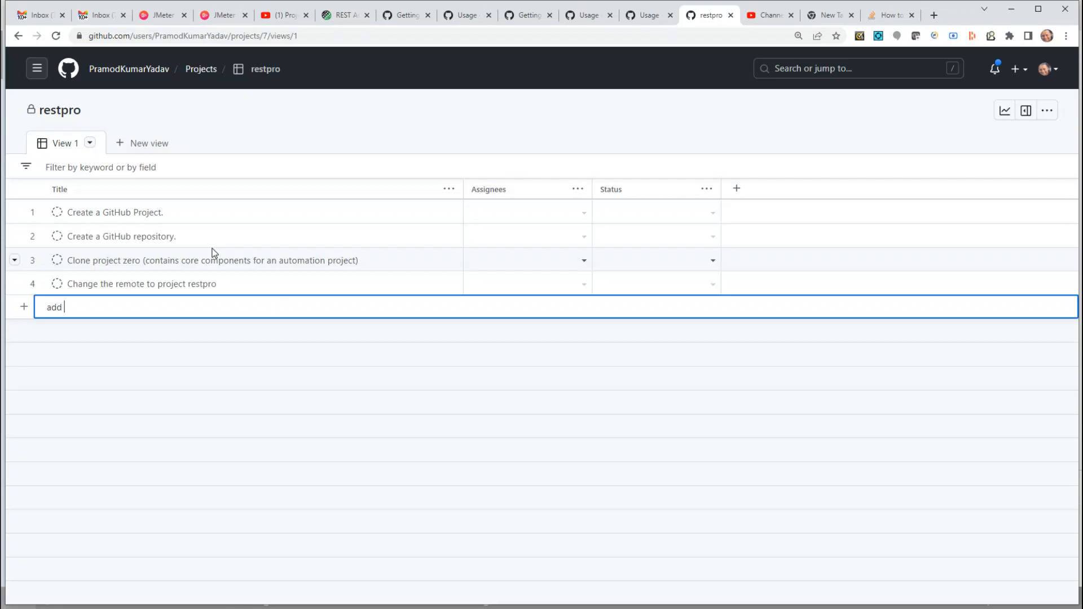
key("ctrl+a")
type("Add res")
key("BackSpace")
key("BackSpace")
key("BackSpace")
type("RestAssured dpe")
key("BackSpace")
key("BackSpace")
type("pe")
key("BackSpace")
type("ependencies")
key("Return")
Step: Add the draft items "Identify a test api to use for demo purposes." and "Write some basic rest assured tests."
type("Add")
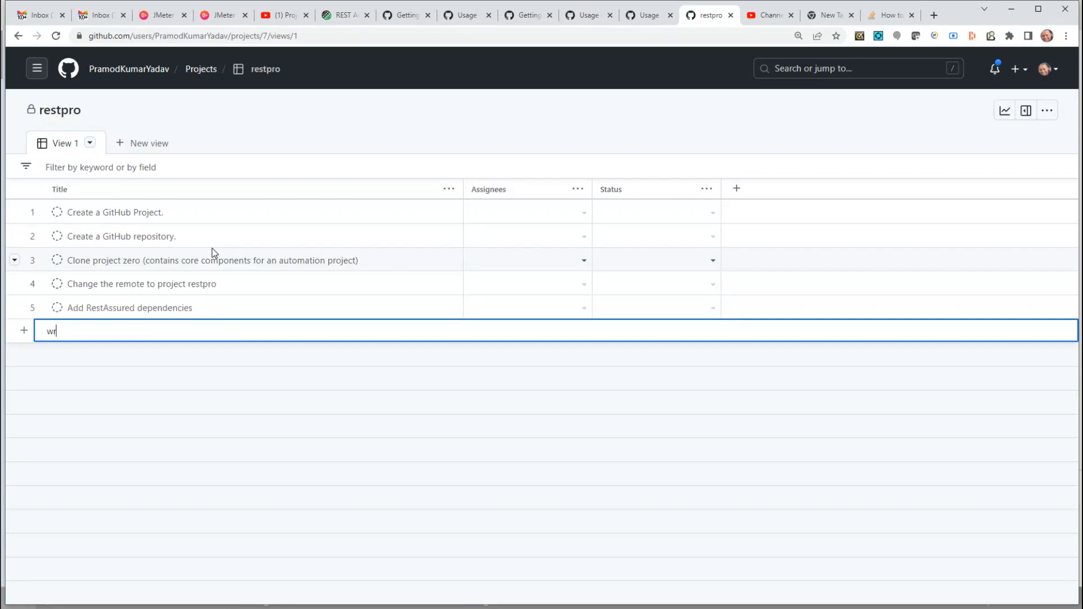
key("BackSpace")
key("BackSpace")
key("BackSpace")
key("BackSpace")
type("F")
key("BackSpace")
type("Identify a test api to use for demo pur")
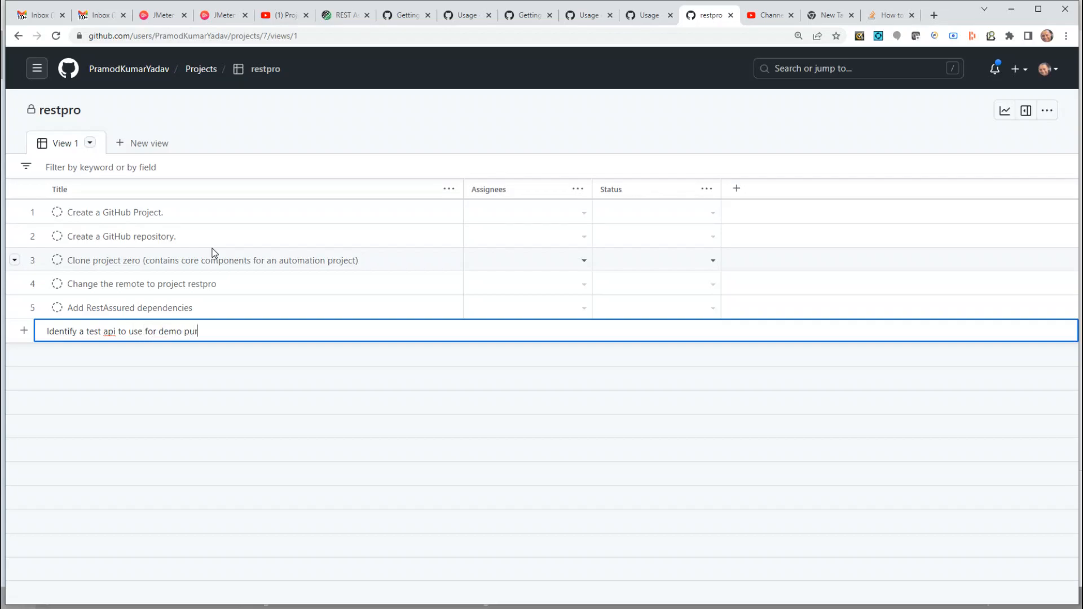
type("poses.")
key("Return")
type("Write some basic rest assured tests.")
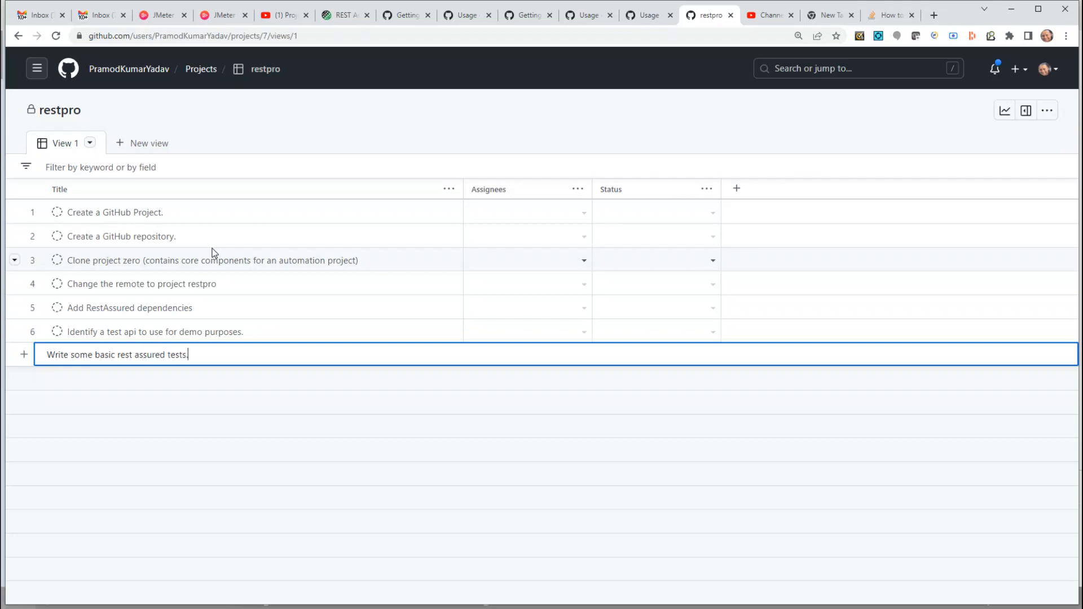
key("Return")
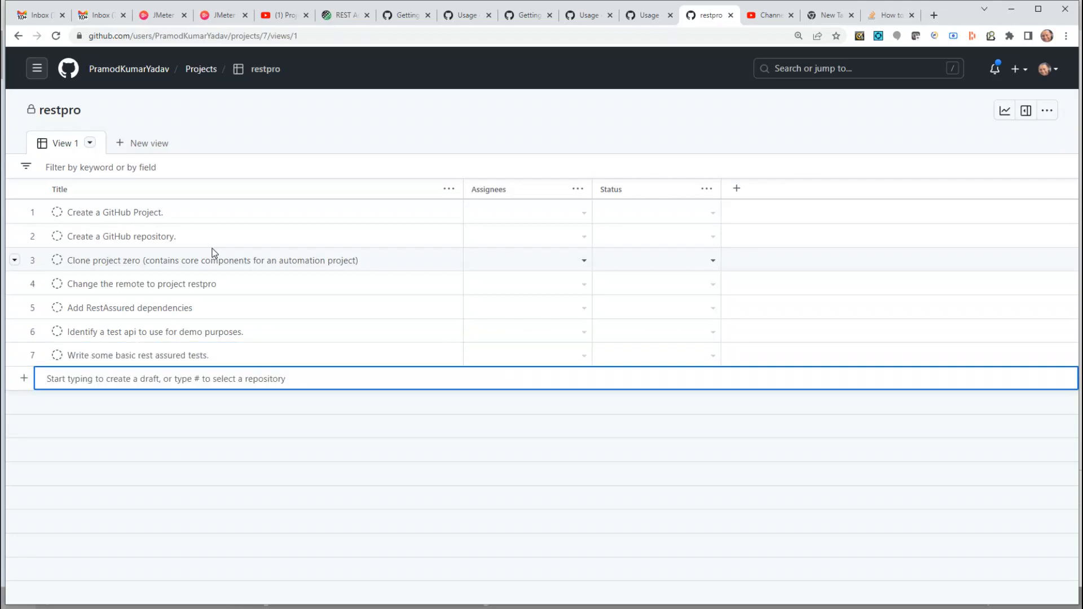
Step: Add a draft item titled "Then refactor these tests as per decoupled test design" as the eighth row
type("Then refactor")
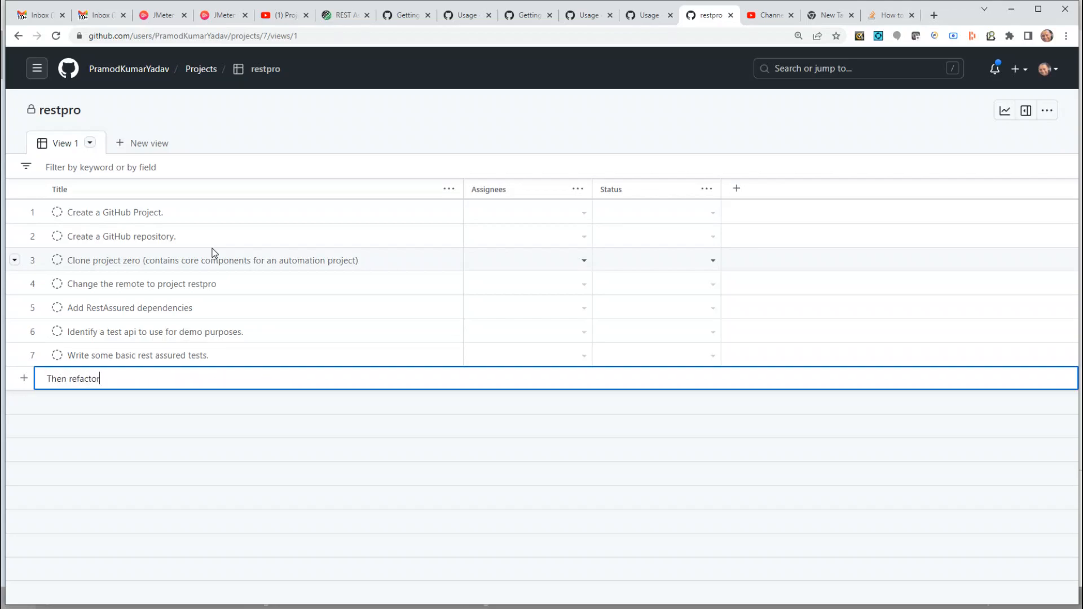
type(" these tests as per decoupled test d")
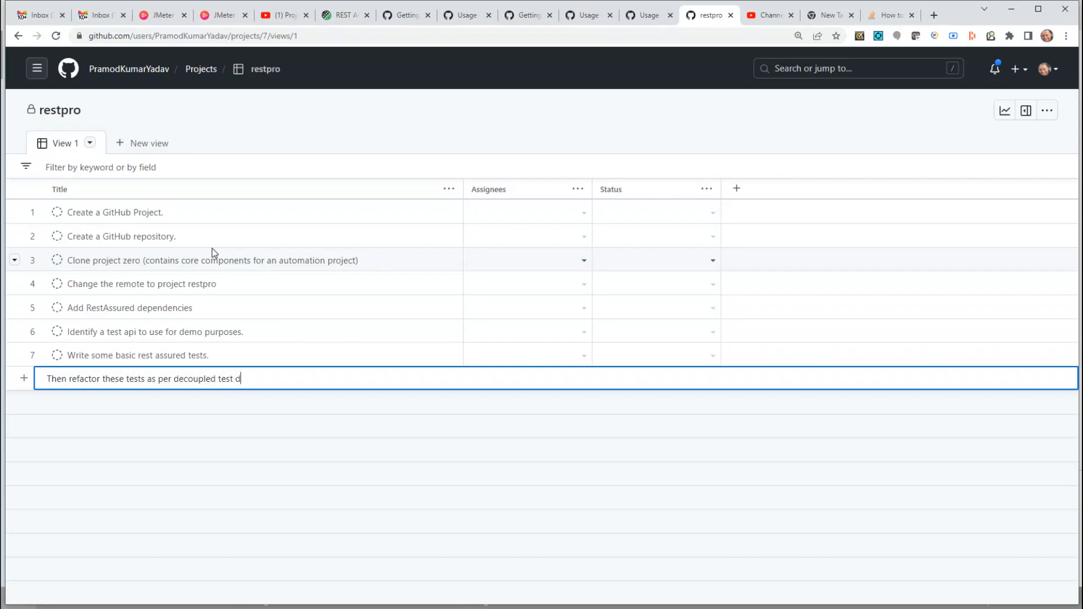
type("esign (that")
type(" I showed in the ")
type("rpe")
key("BackSpace")
key("BackSpace")
key("BackSpace")
key("BackSpace")
key("BackSpace")
key("BackSpace")
key("BackSpace")
key("BackSpace")
key("BackSpace")
key("BackSpace")
key("BackSpace")
key("BackSpace")
key("BackSpace")
key("BackSpace")
key("BackSpace")
key("BackSpace")
key("BackSpace")
key("BackSpace")
key("BackSpace")
key("BackSpace")
key("BackSpace")
key("Return")
Step: Add the draft item "From that moment onwards iterate and add more features and functionality to make our framework more powerful"
type("From that moment onwards re")
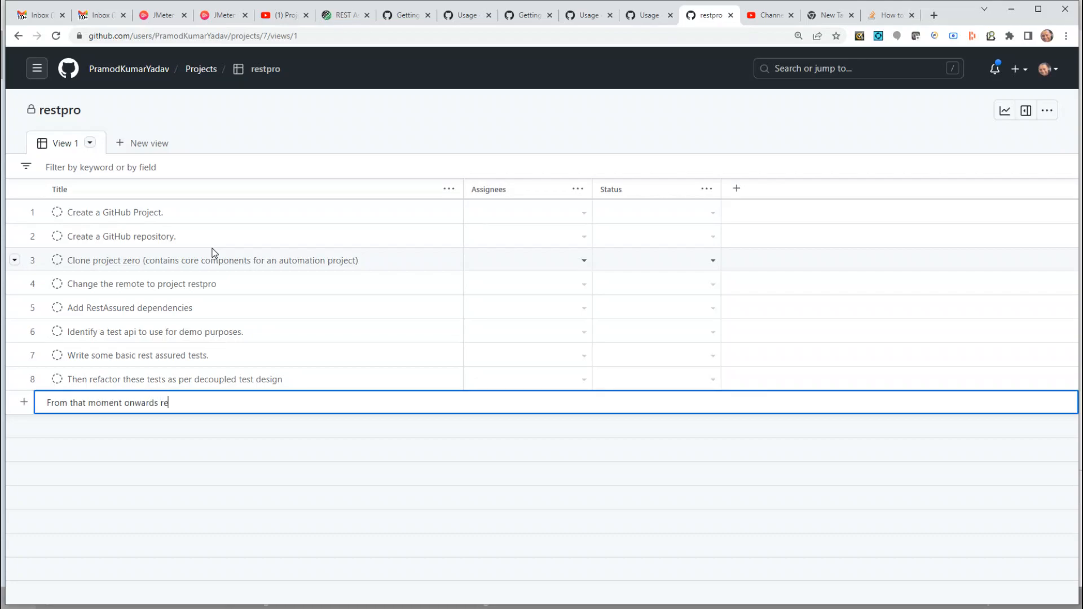
type("otor and")
key("BackSpace")
key("BackSpace")
key("BackSpace")
key("BackSpace")
key("BackSpace")
key("BackSpace")
key("BackSpace")
key("BackSpace")
key("BackSpace")
key("BackSpace")
key("BackSpace")
key("BackSpace")
key("BackSpace")
type("iterate and add more features and ")
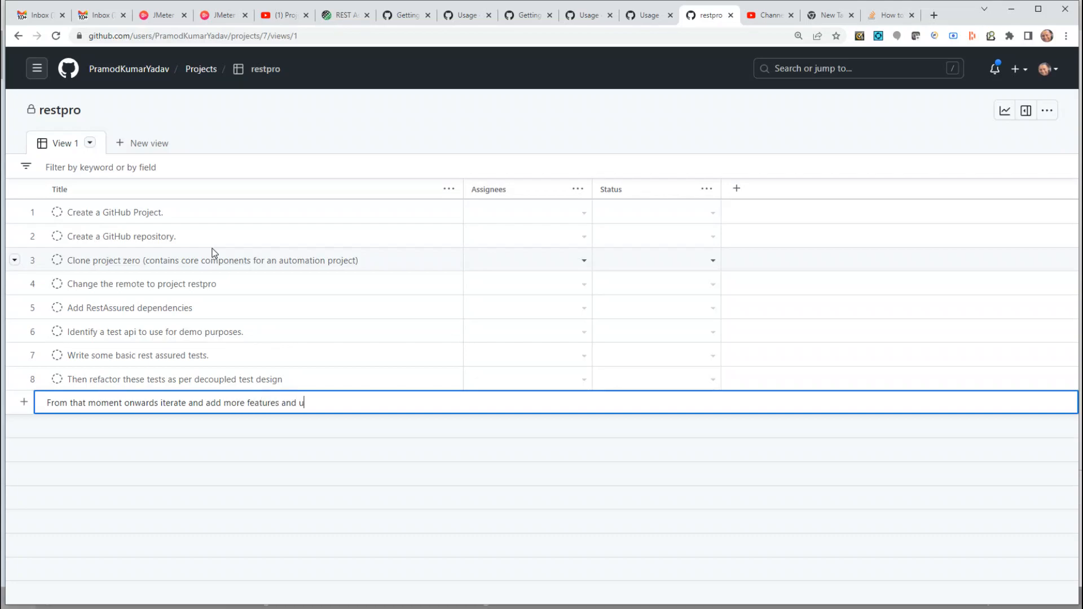
type("functionli")
type("ality")
type(" to mak")
type("e our fraewo")
type("ewo")
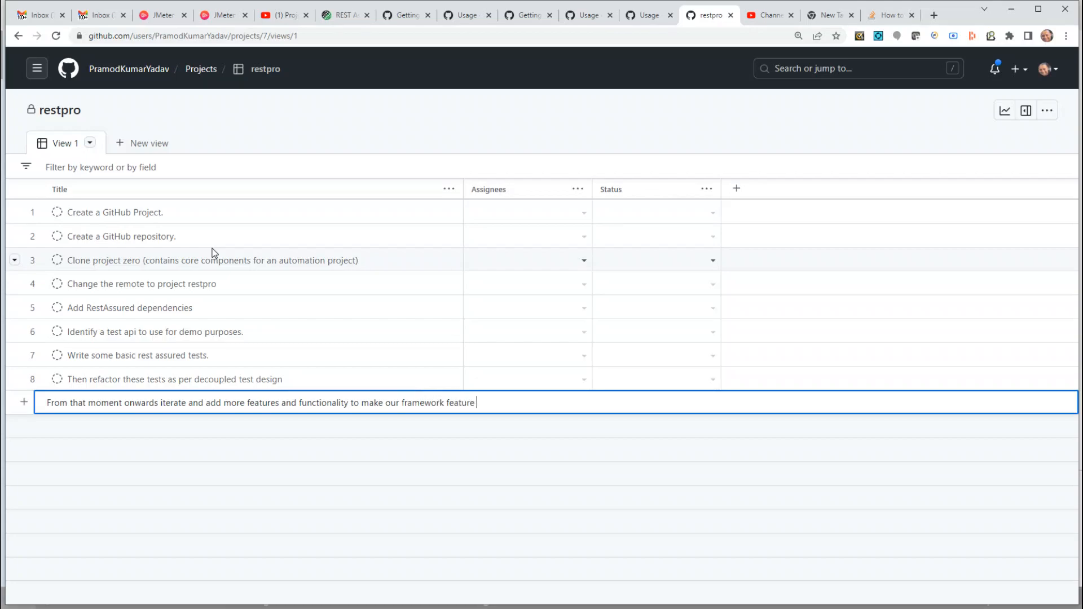
key("BackSpace")
key("BackSpace")
key("BackSpace")
key("BackSpace")
key("BackSpace")
key("BackSpace")
key("BackSpace")
type("more powerful")
key("Return")
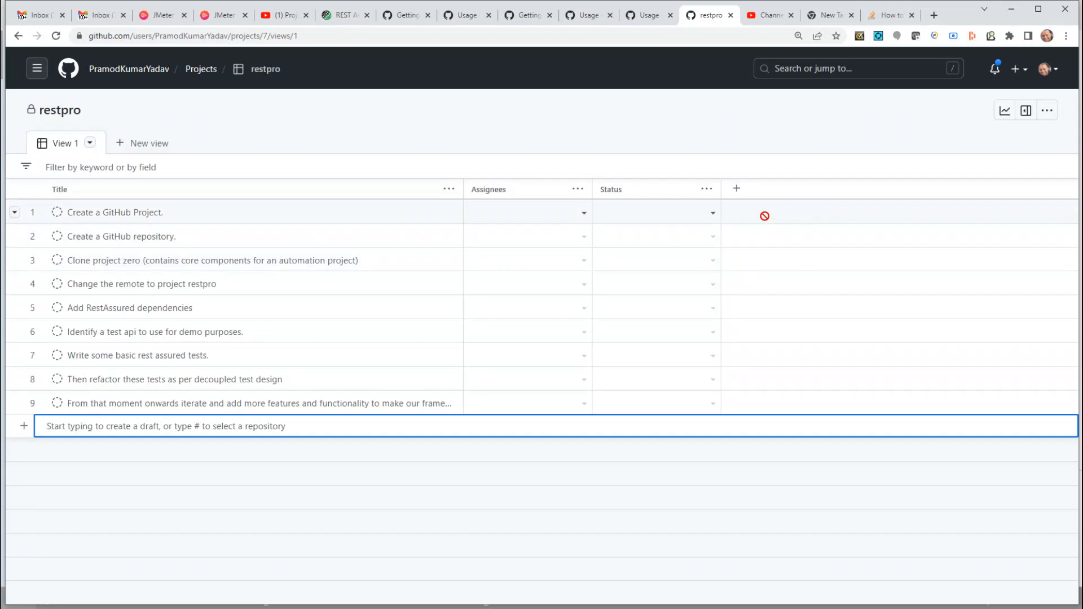
Step: Show the hidden fields Linked pull requests, Repository, Milestone, Labels and Reviewers as columns in the table view
left_click(738, 190)
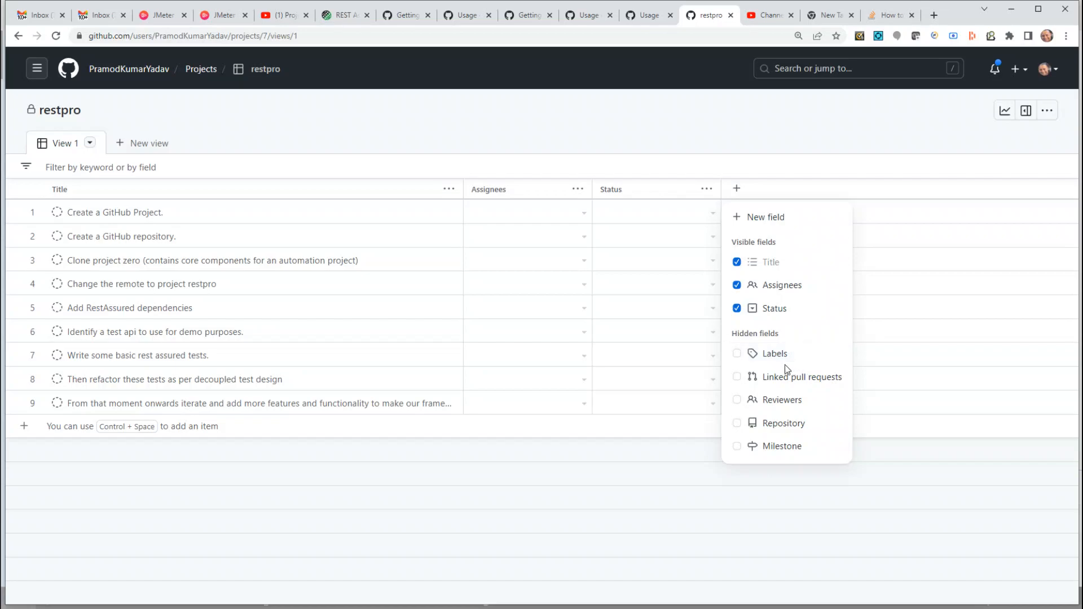
left_click(738, 378)
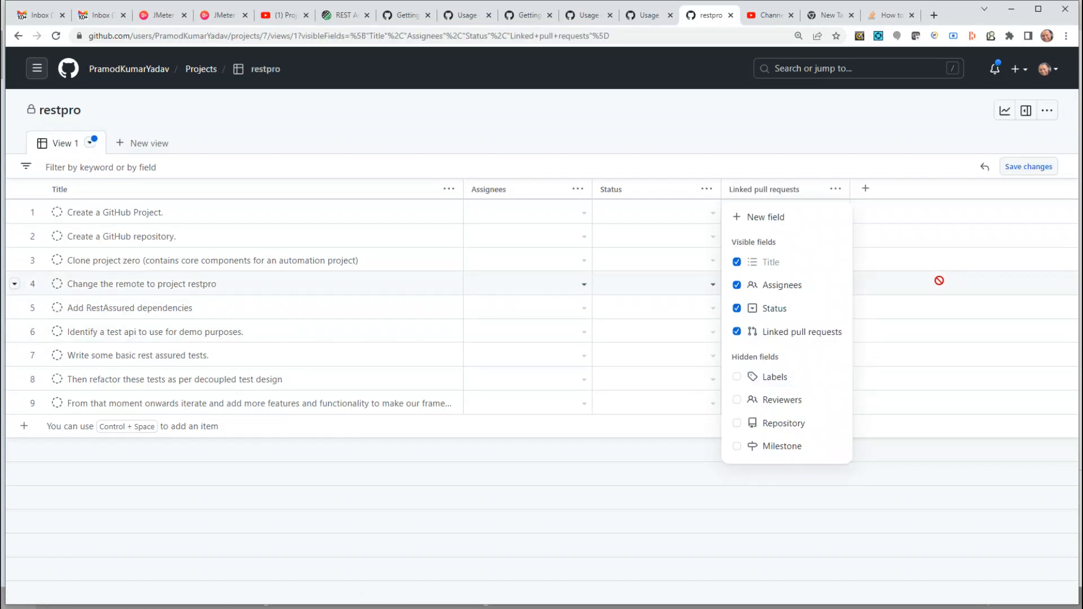
left_click(738, 428)
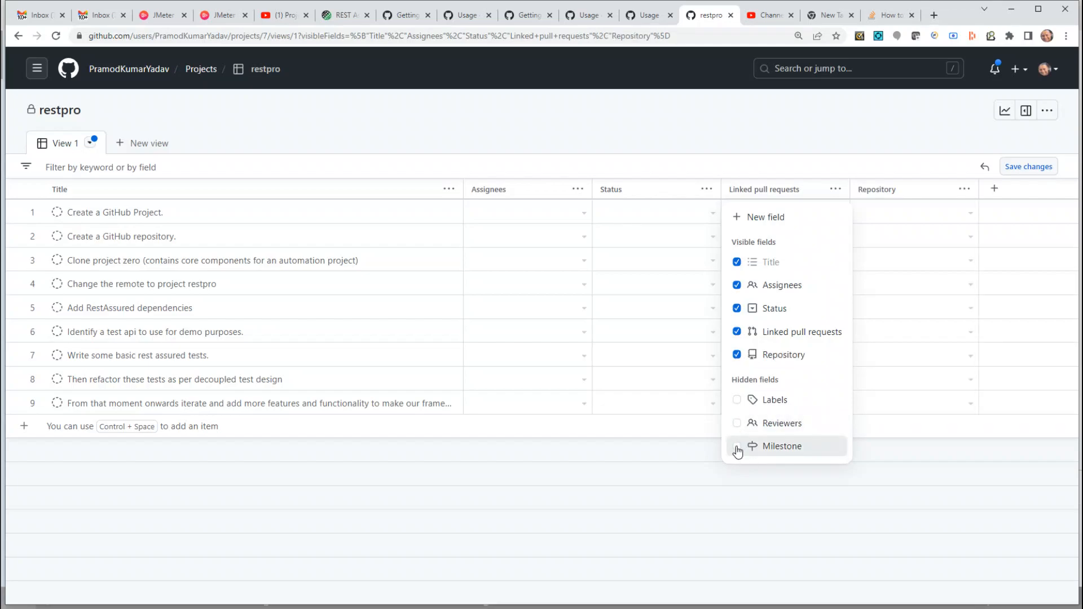
left_click(737, 447)
left_click(739, 429)
left_click(740, 449)
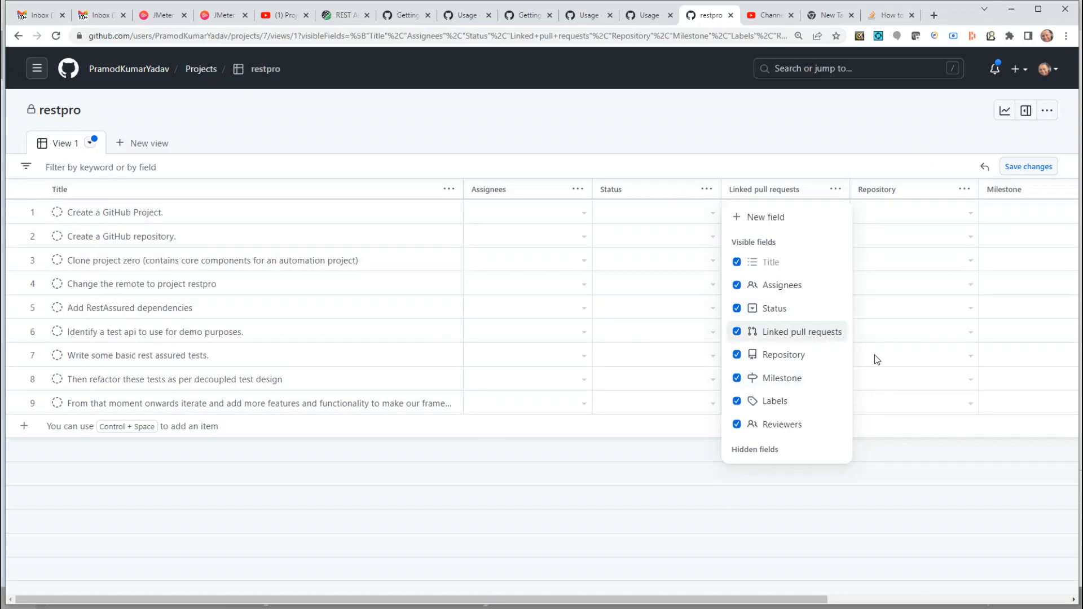
left_click(902, 137)
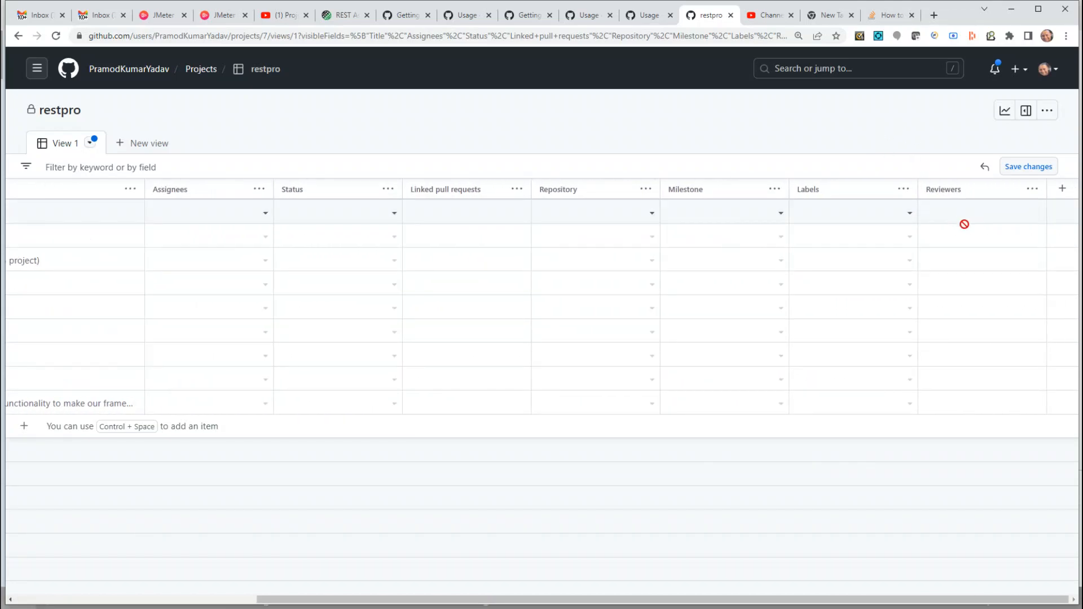
Step: Start a new custom field named Stage in the table view with the field type Single select
left_click(1063, 191)
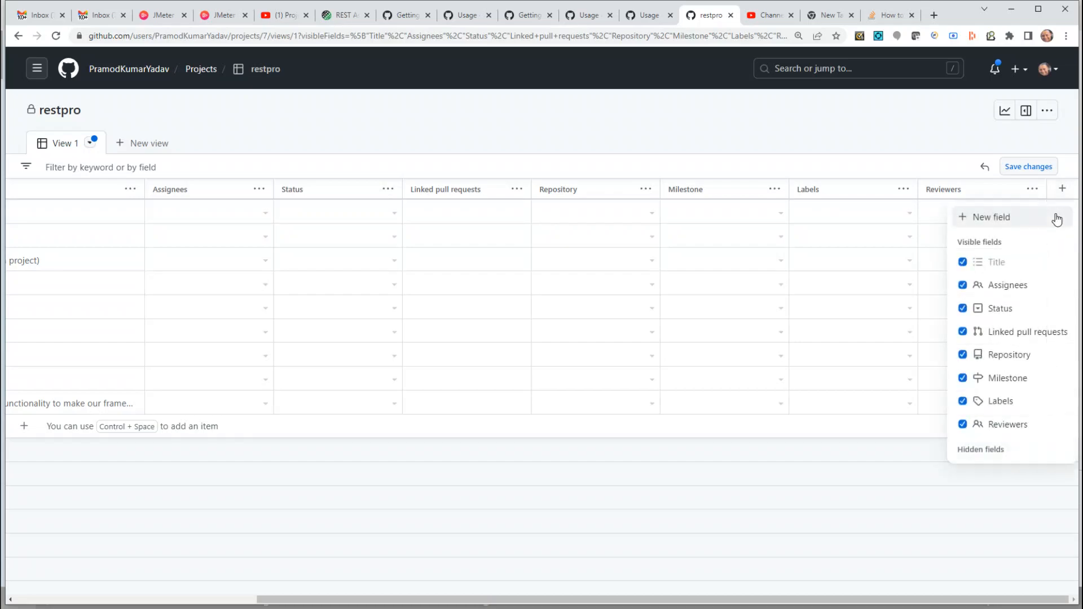
left_click(996, 217)
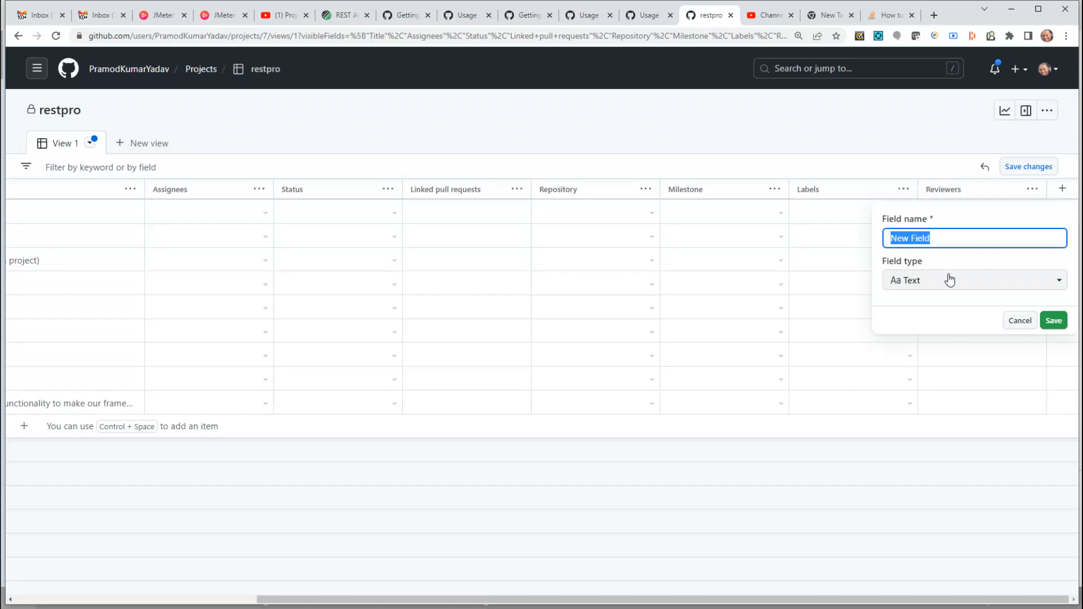
type("Stage")
left_click(979, 282)
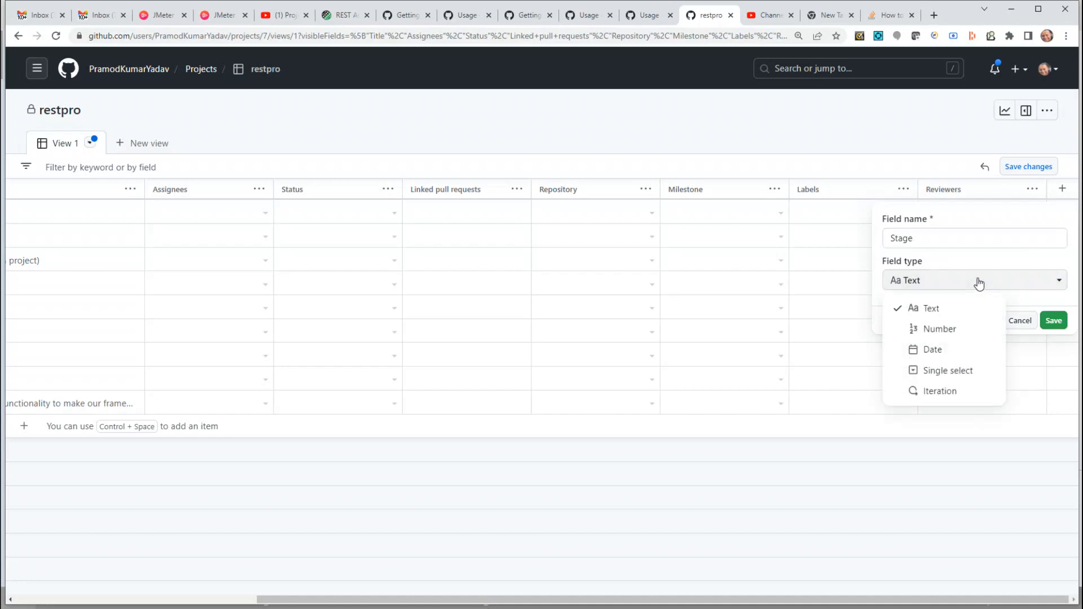
left_click(961, 375)
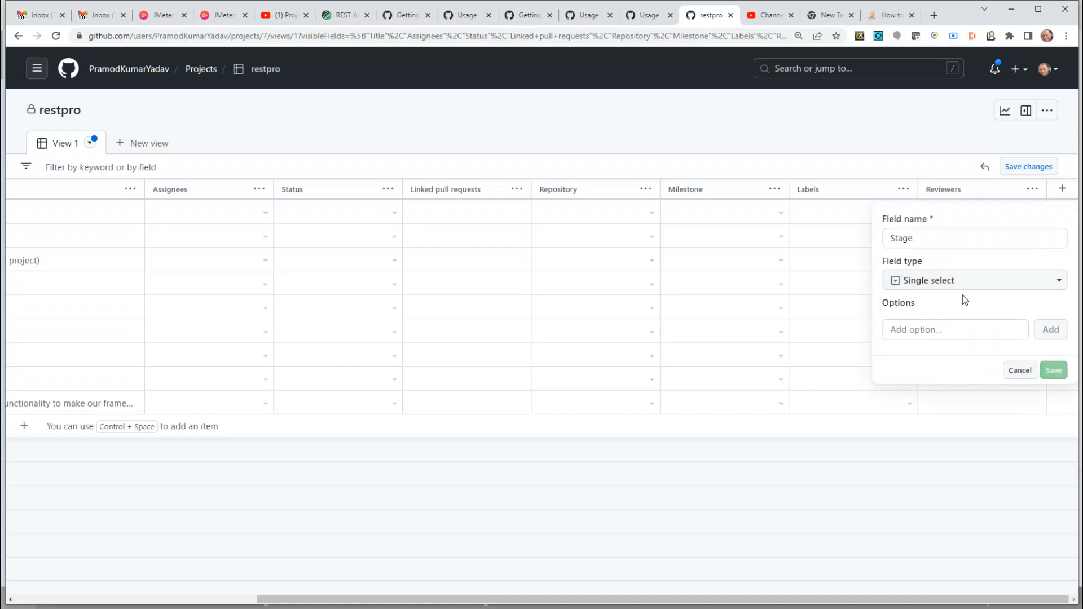
Step: Add the options Design, Build and Test to the Stage field
left_click(934, 332)
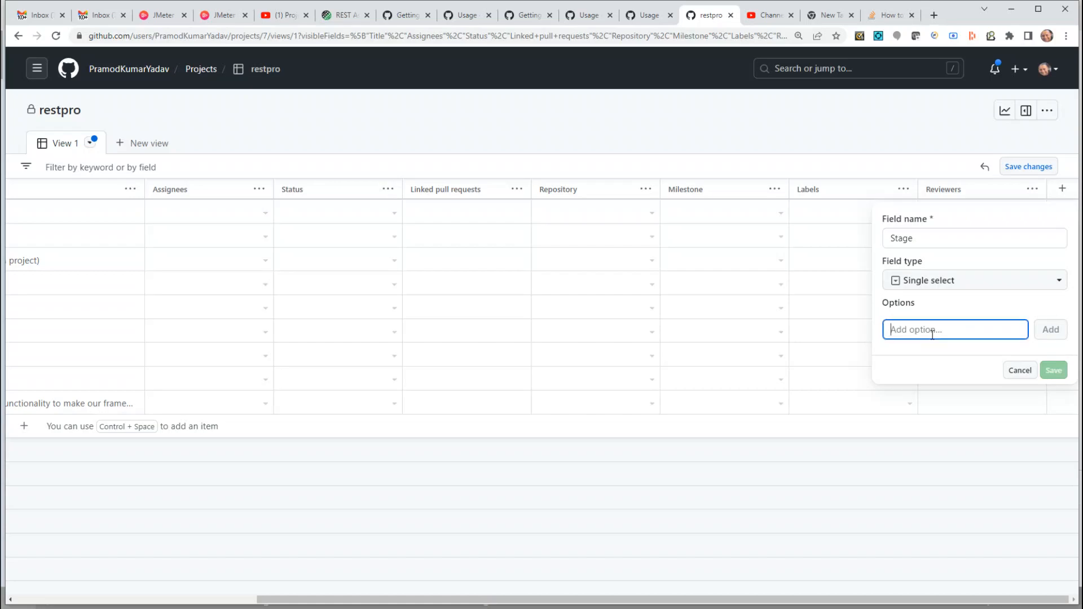
type("Design")
key("Return")
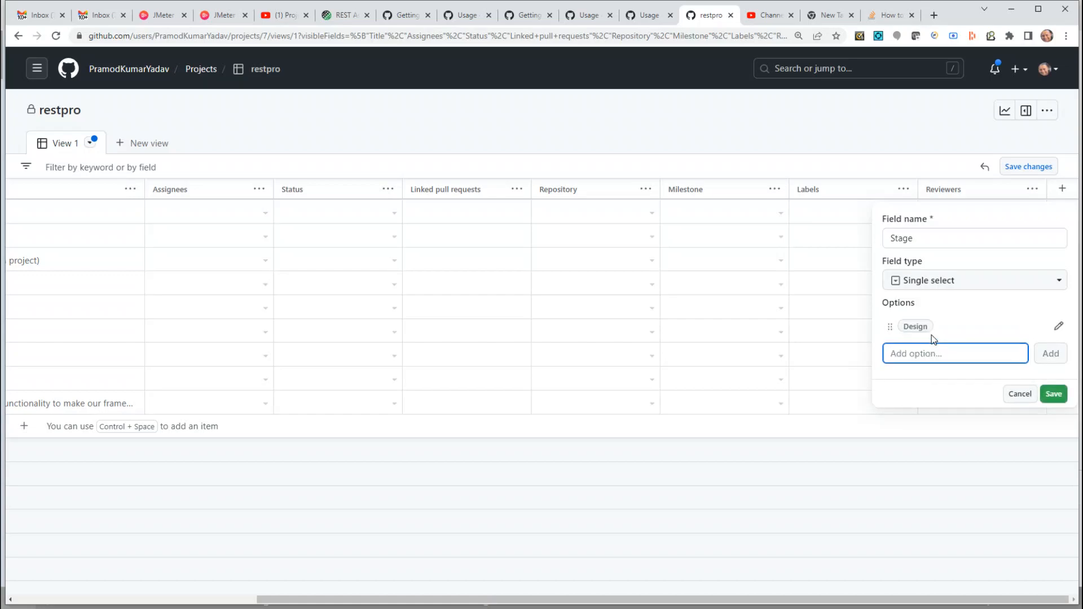
type("Build")
key("Return")
type("Test")
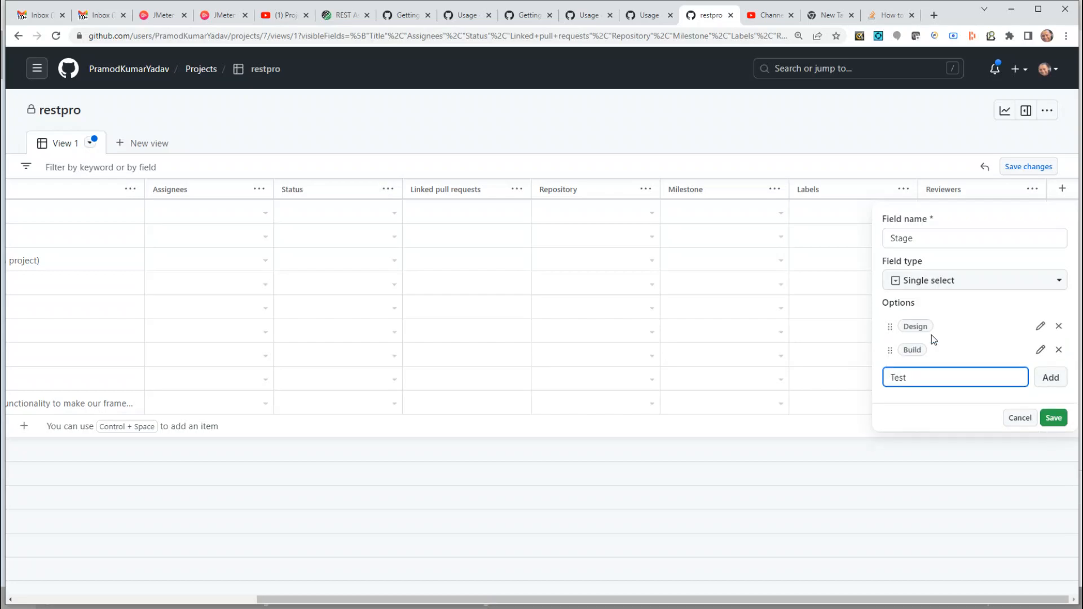
key("Return")
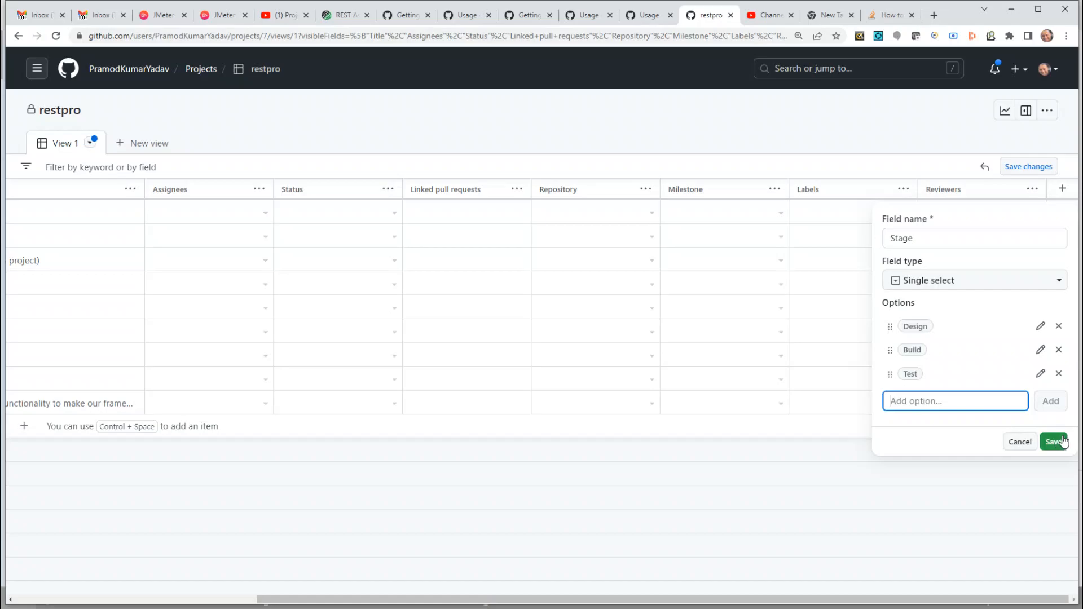
Step: Colour the Stage options Design blue, Build green and Test yellow, and save the field
left_click(1041, 326)
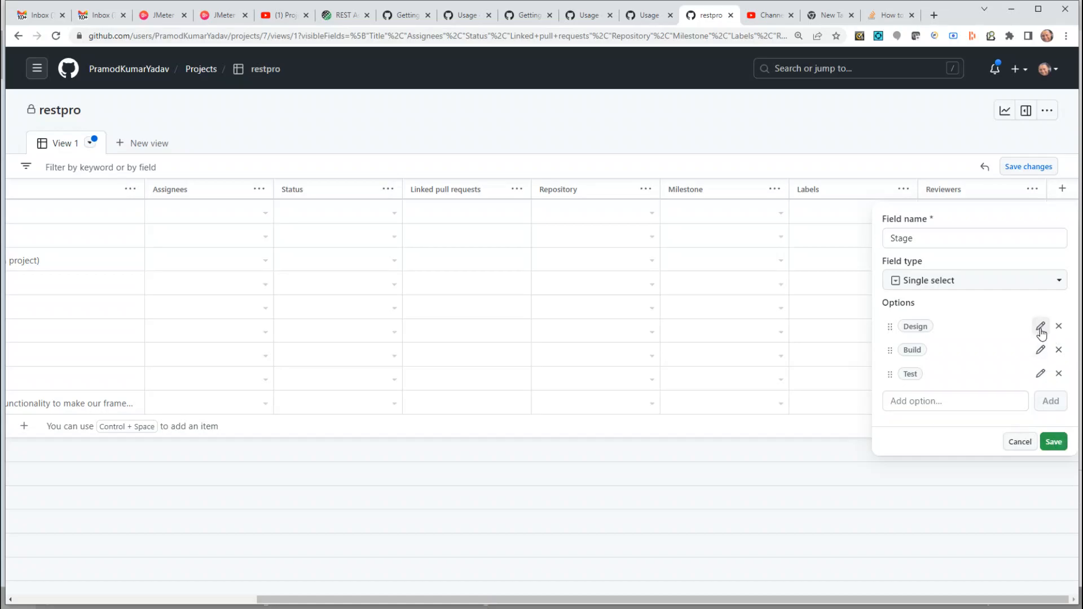
left_click(483, 303)
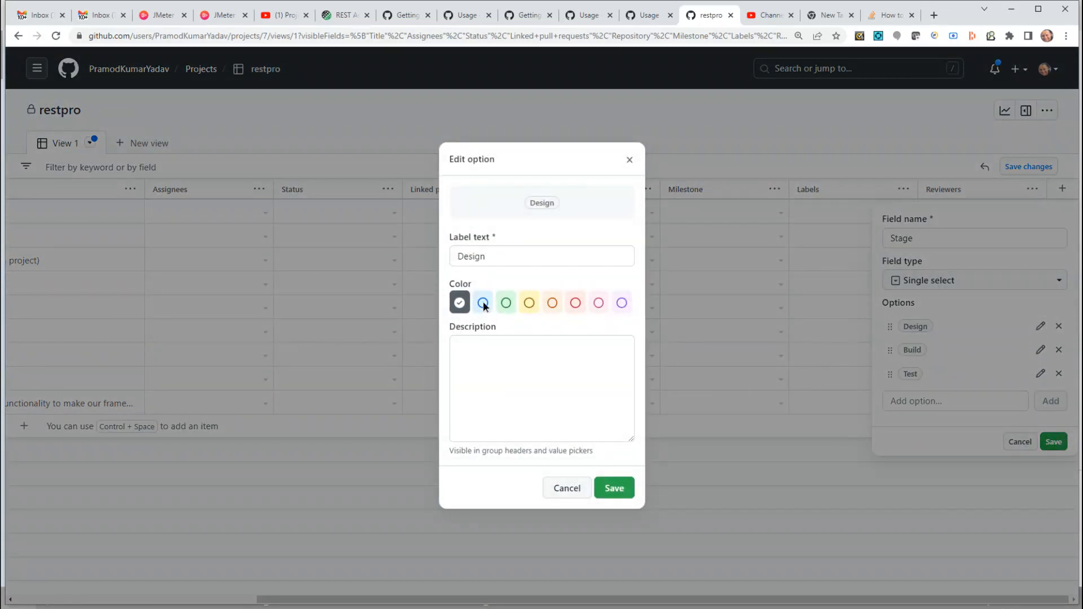
left_click(615, 488)
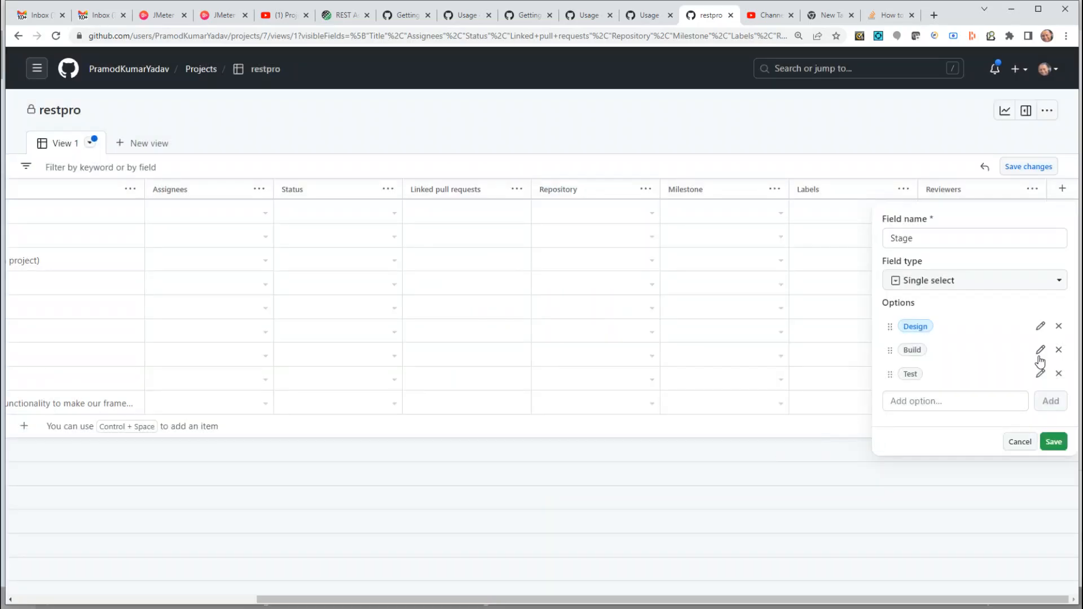
left_click(1041, 349)
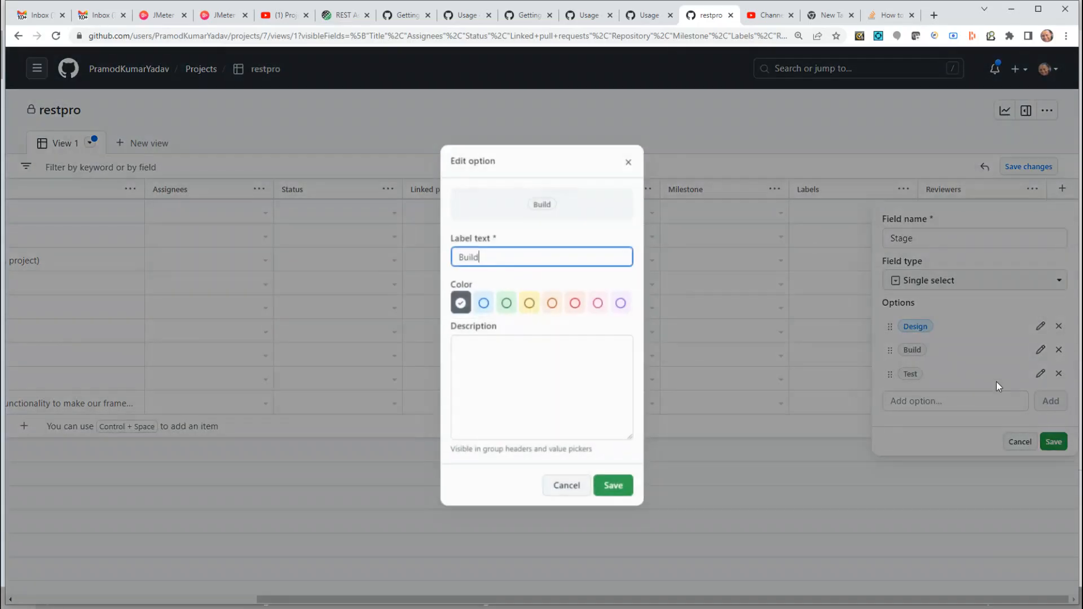
left_click(506, 303)
left_click(614, 488)
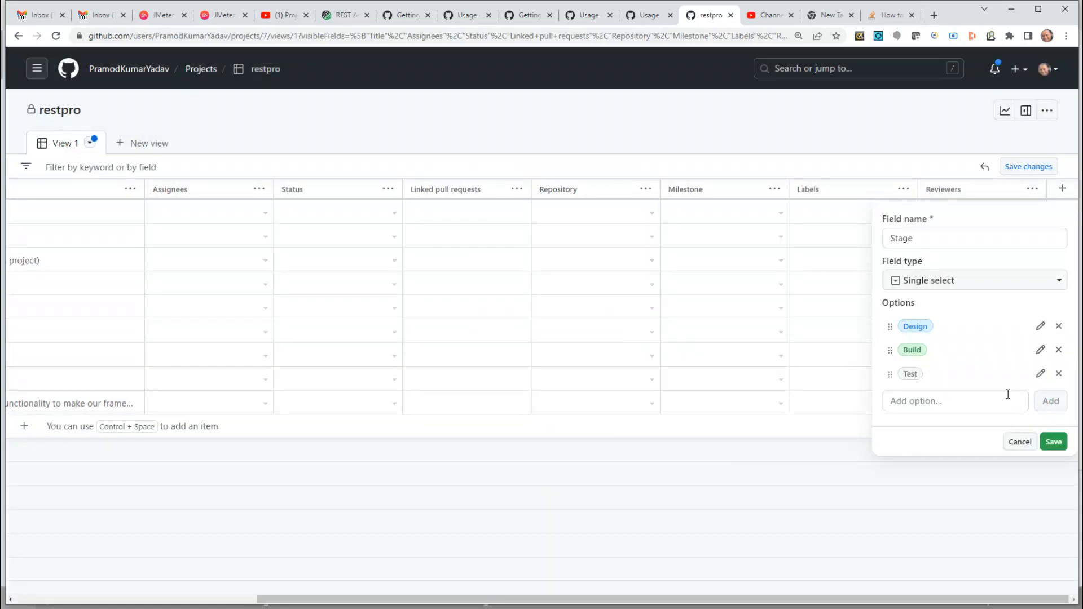
left_click(1041, 375)
left_click(529, 303)
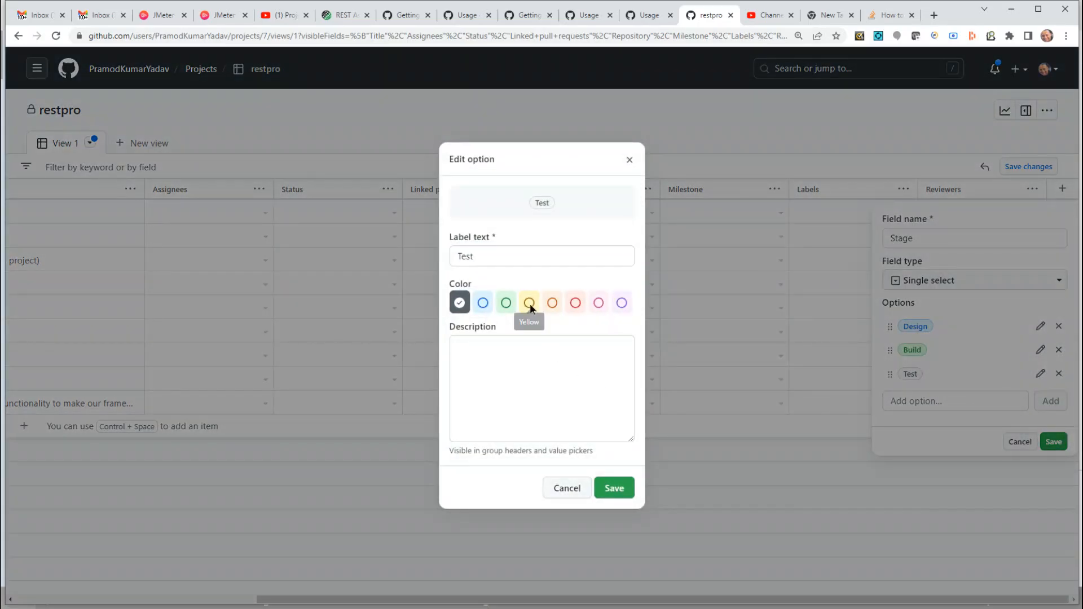
left_click(620, 488)
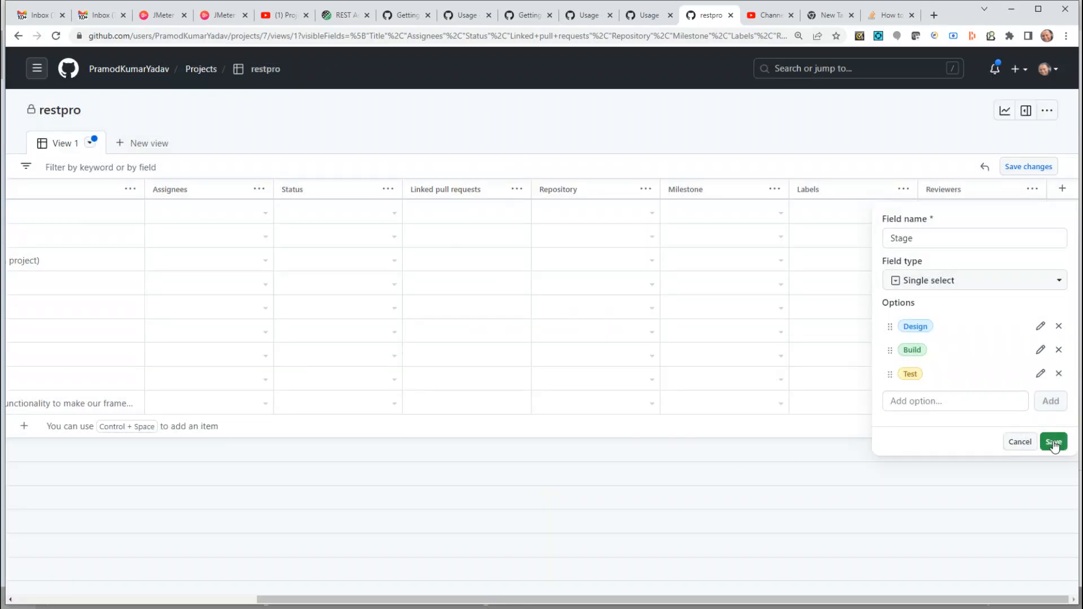
left_click(1053, 442)
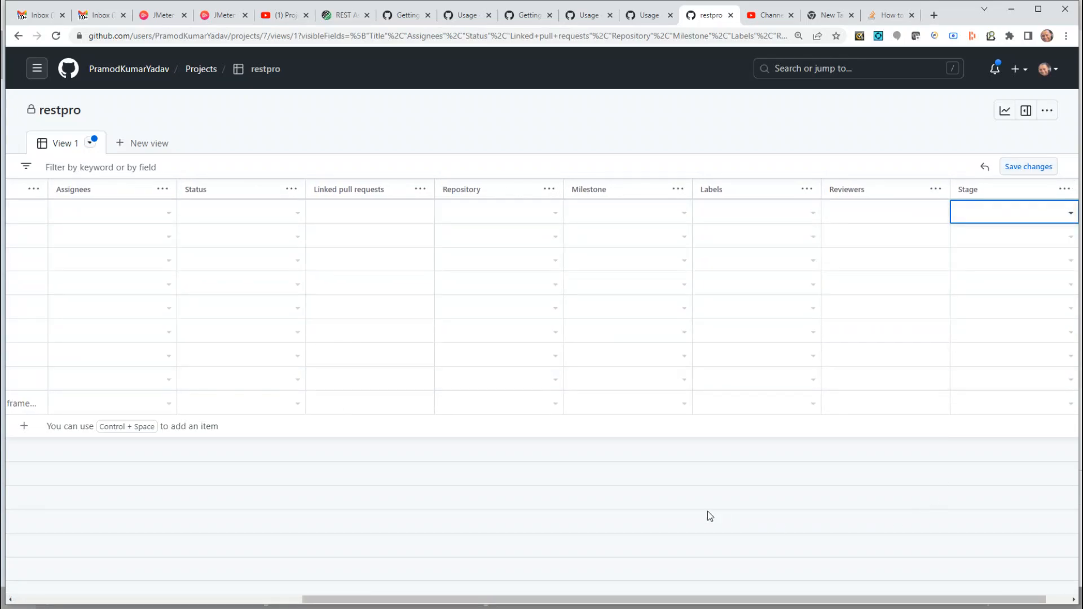
Step: Create a second project view and group its items by Status
left_click_drag(510, 599, 89, 559)
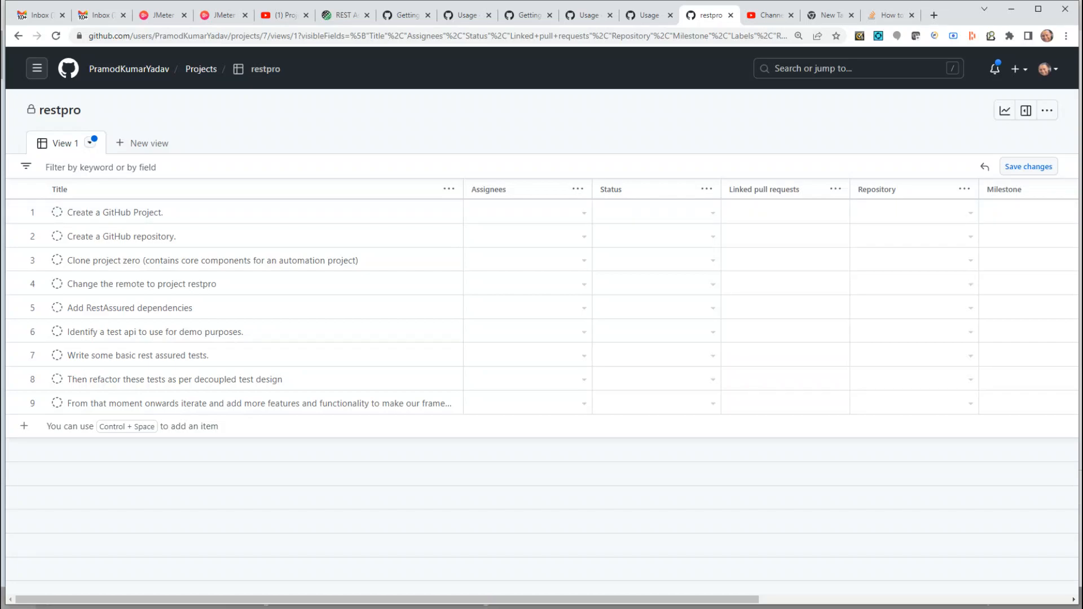
left_click(150, 145)
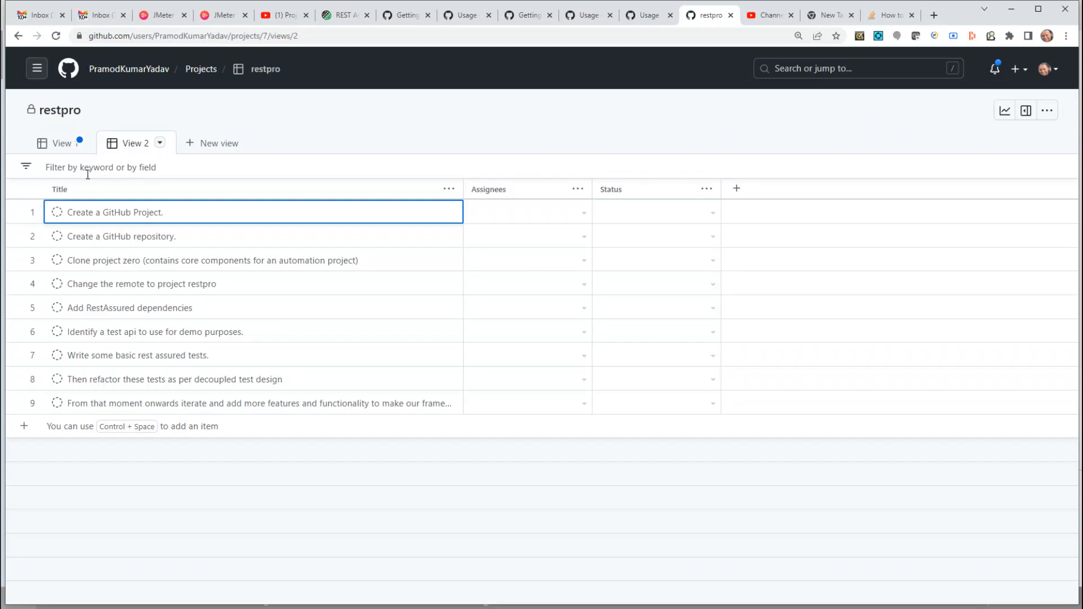
left_click(160, 142)
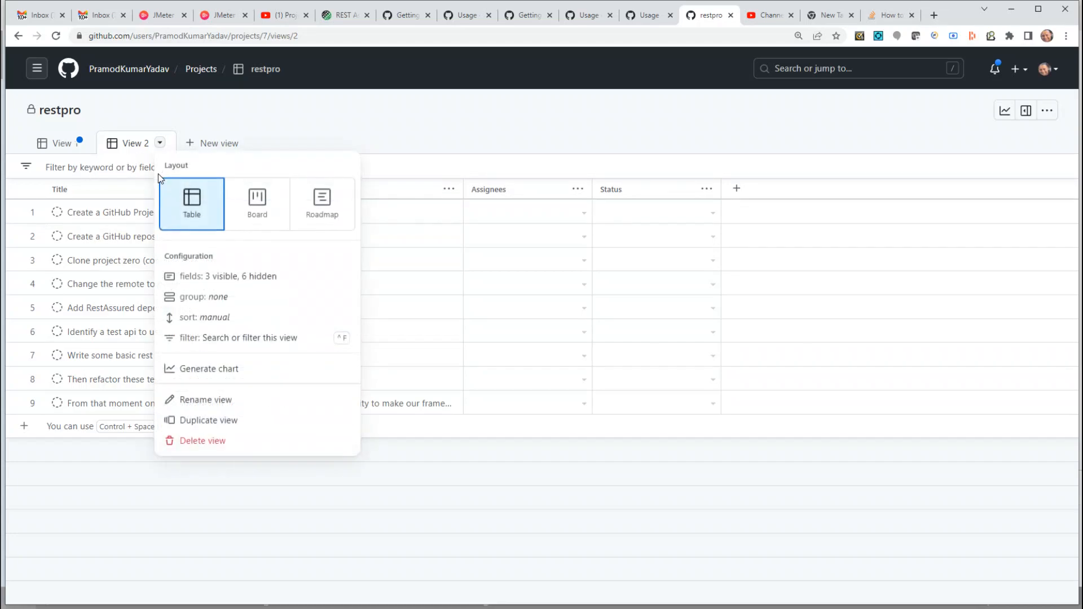
left_click(205, 296)
left_click(213, 207)
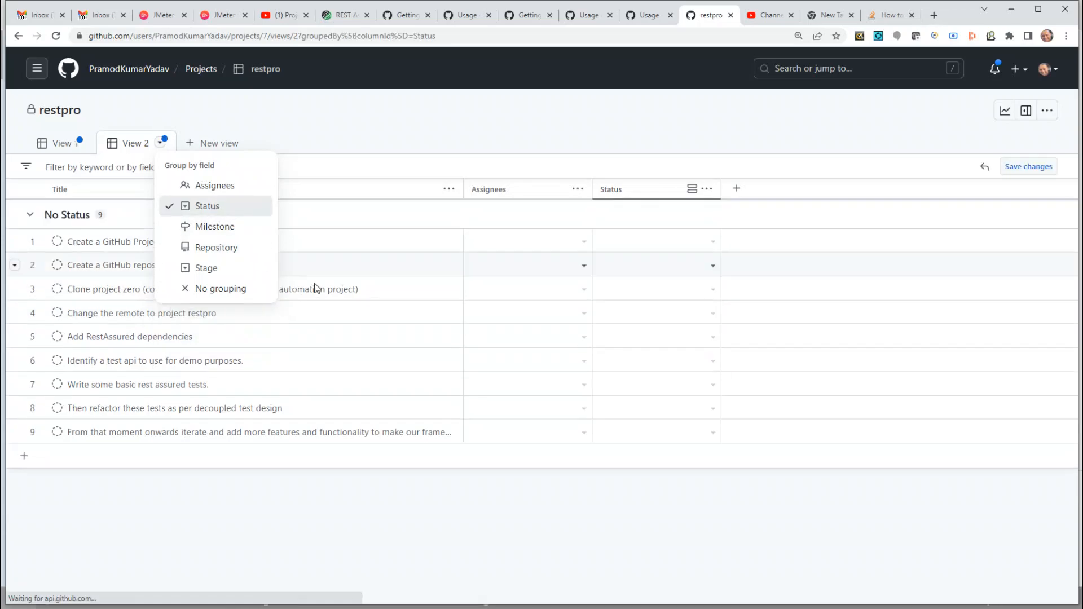
left_click(305, 157)
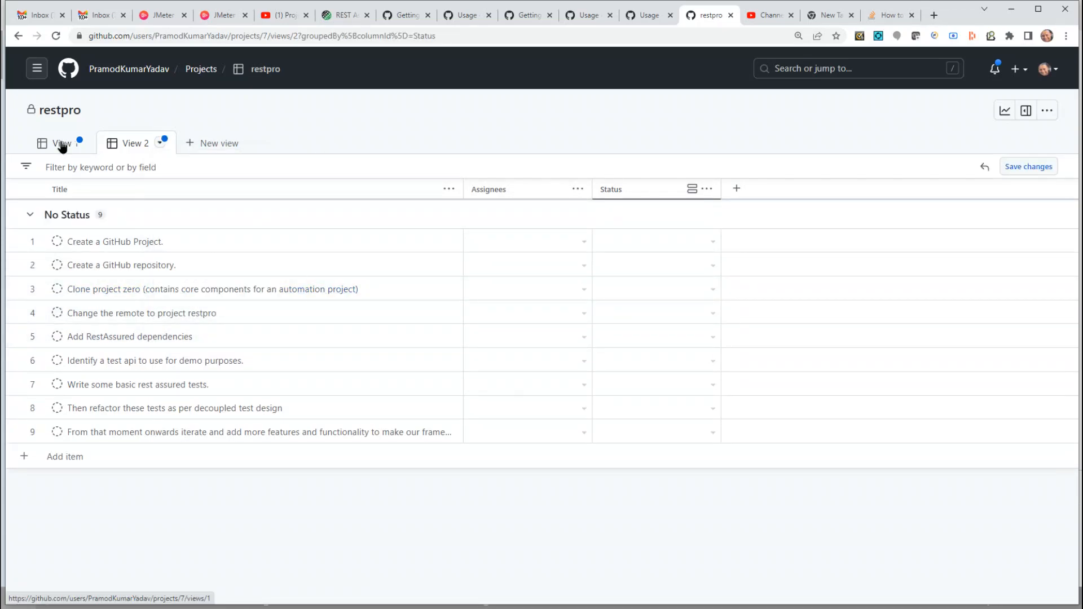
Step: In View 1, set the status of "Create a GitHub Project." to Done and of the second and third items to Todo
left_click(61, 144)
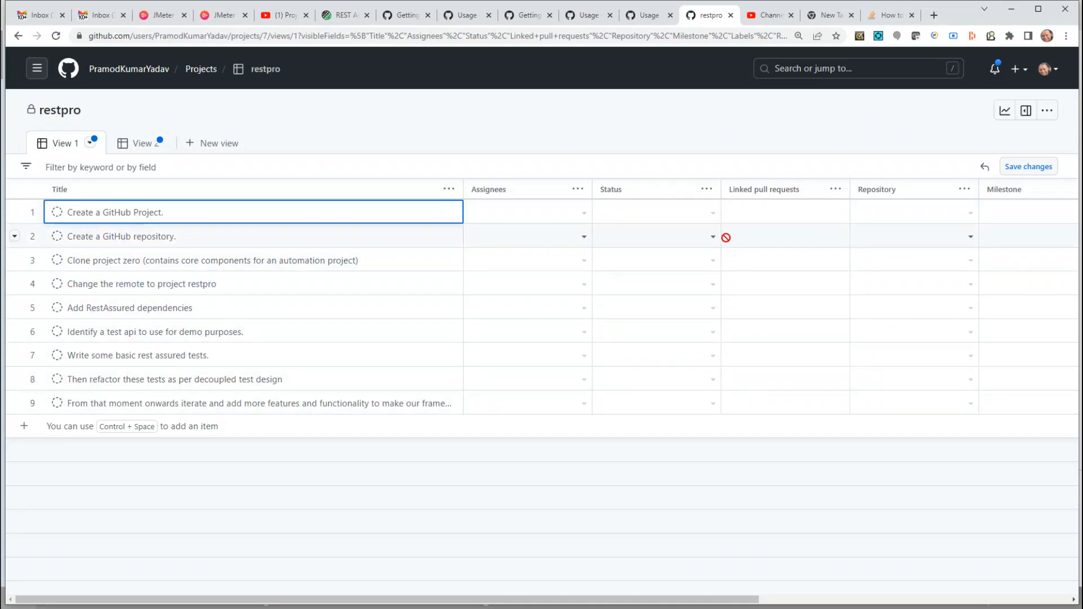
left_click(708, 216)
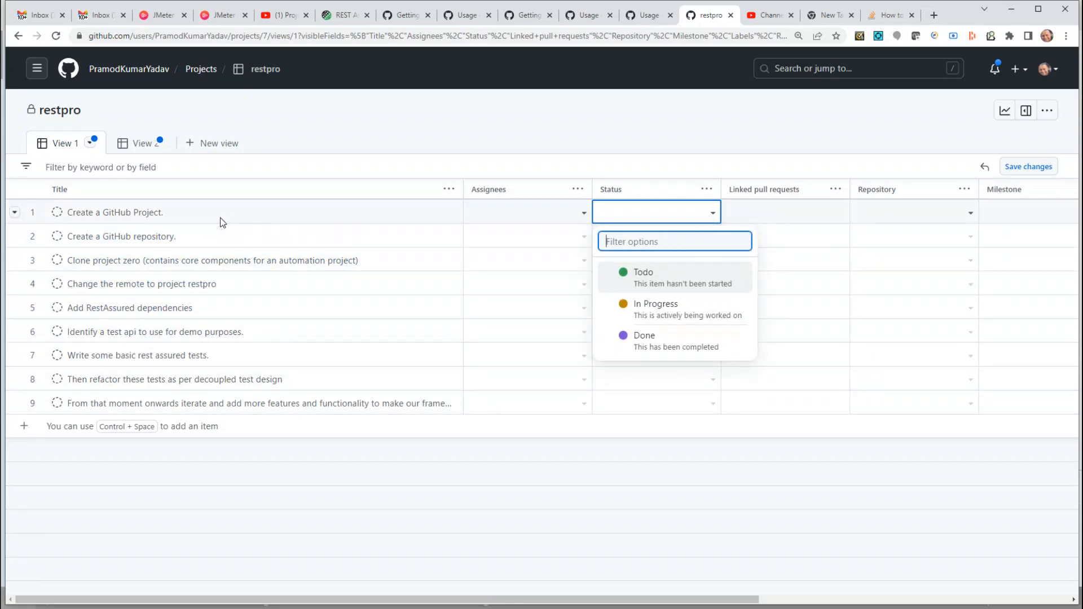
left_click(673, 342)
left_click(707, 240)
left_click(706, 241)
left_click(677, 310)
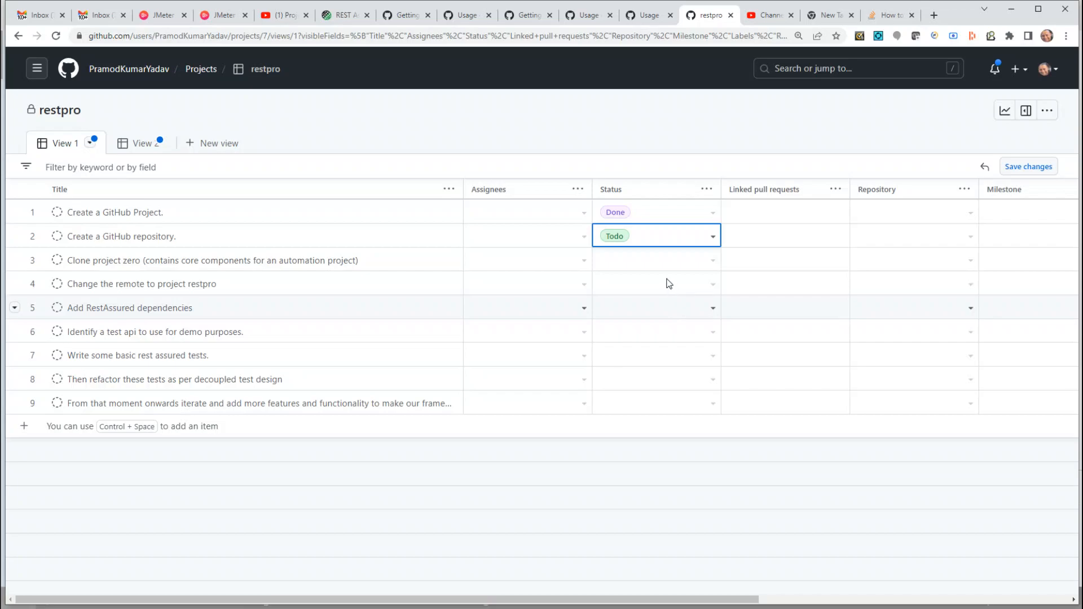
left_click(708, 266)
left_click(709, 266)
key("Return")
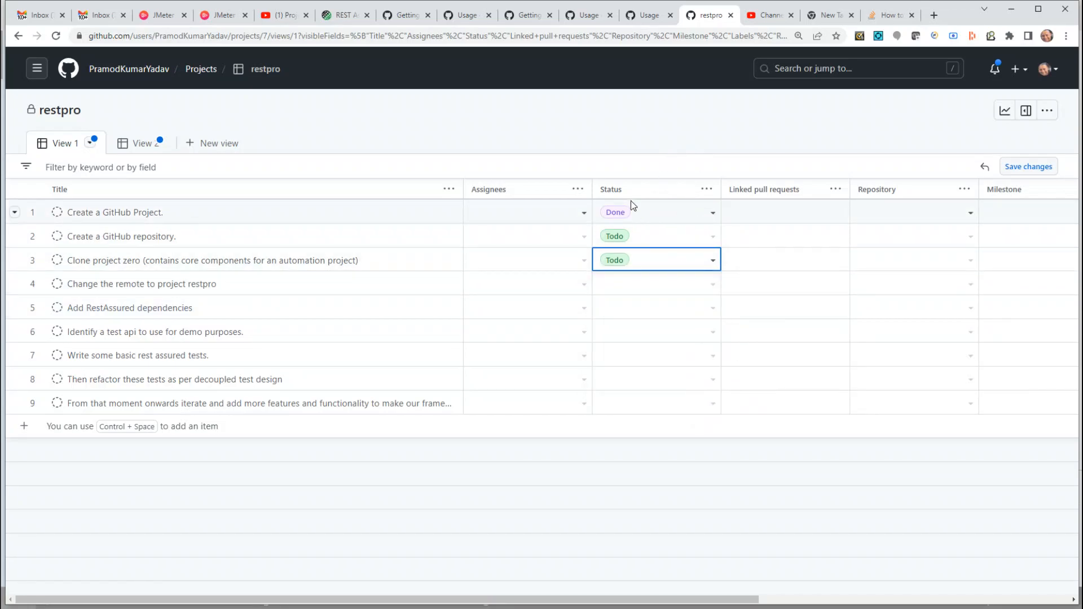
Step: Examine in View 2 how the items are grouped by status
left_click_drag(316, 136, 274, 123)
left_click(312, 128)
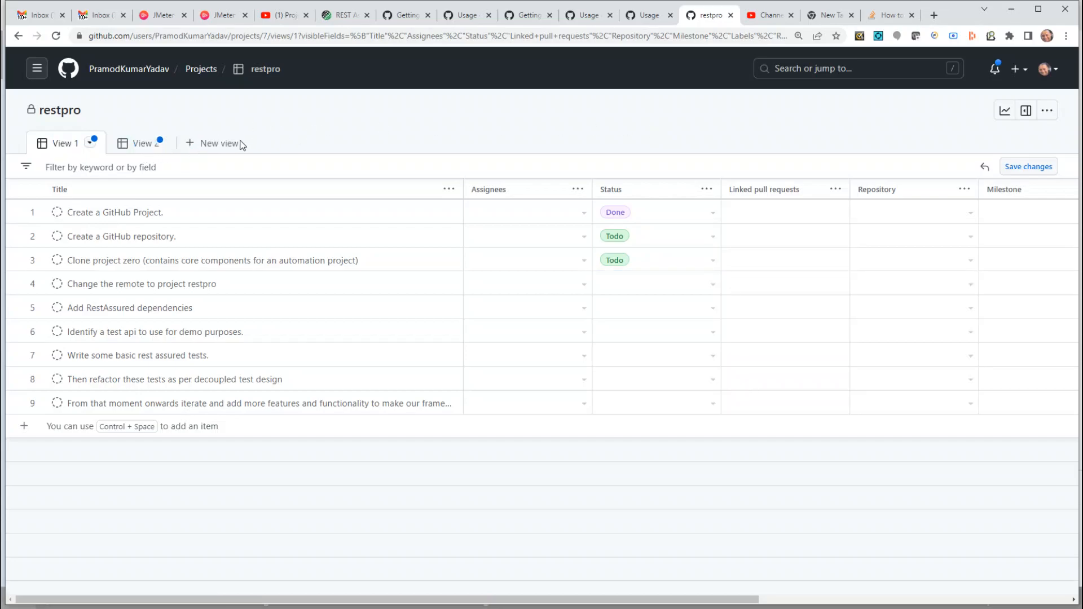
left_click(143, 144)
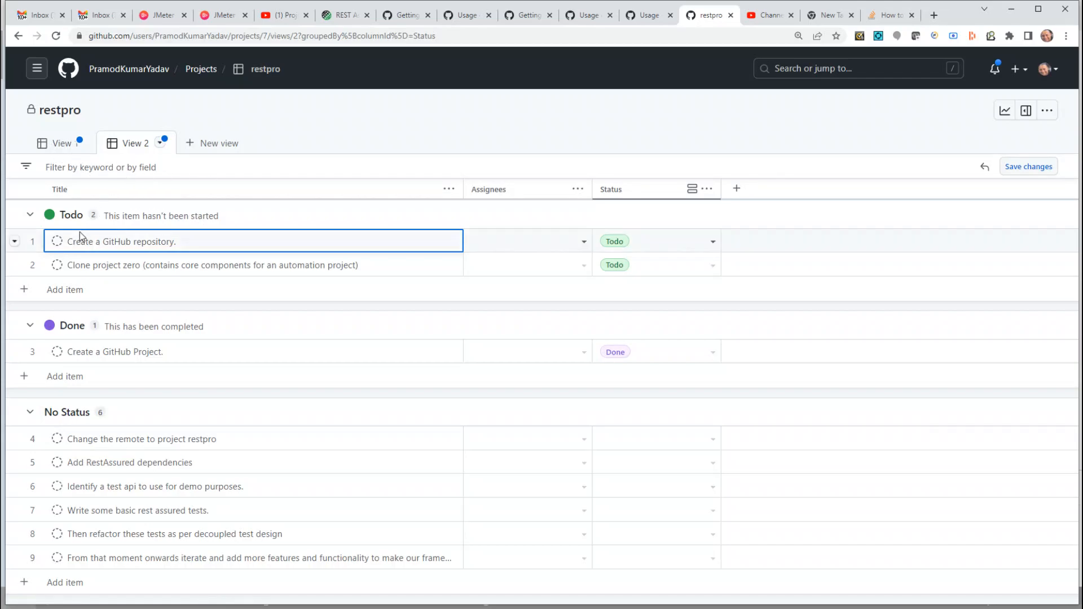
Step: Start a new custom field named Priority in View 1 with the field type Single select
left_click(56, 143)
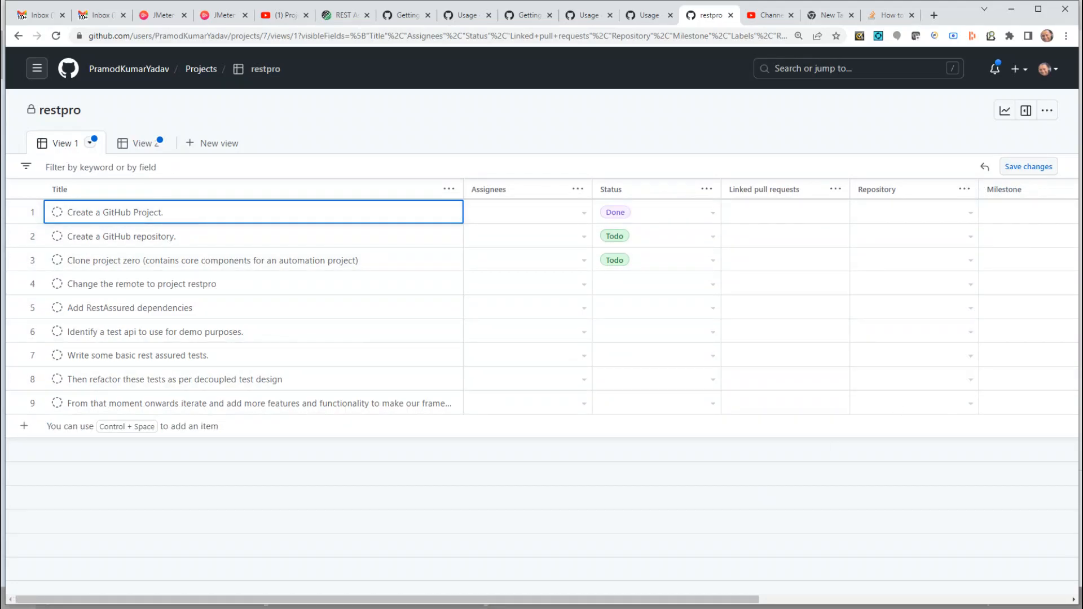
left_click_drag(585, 602, 931, 596)
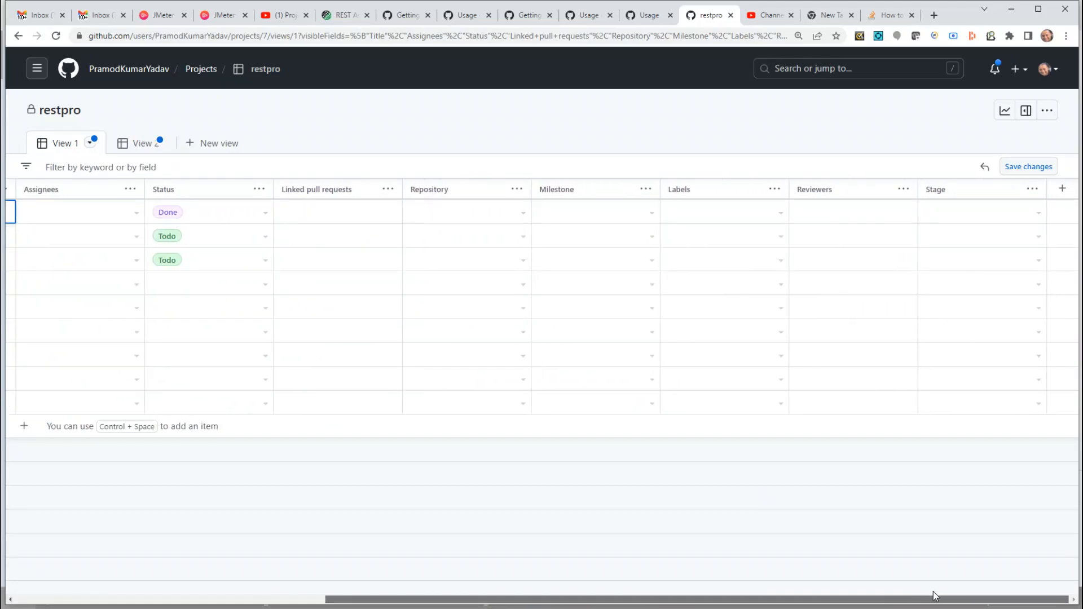
left_click(1062, 190)
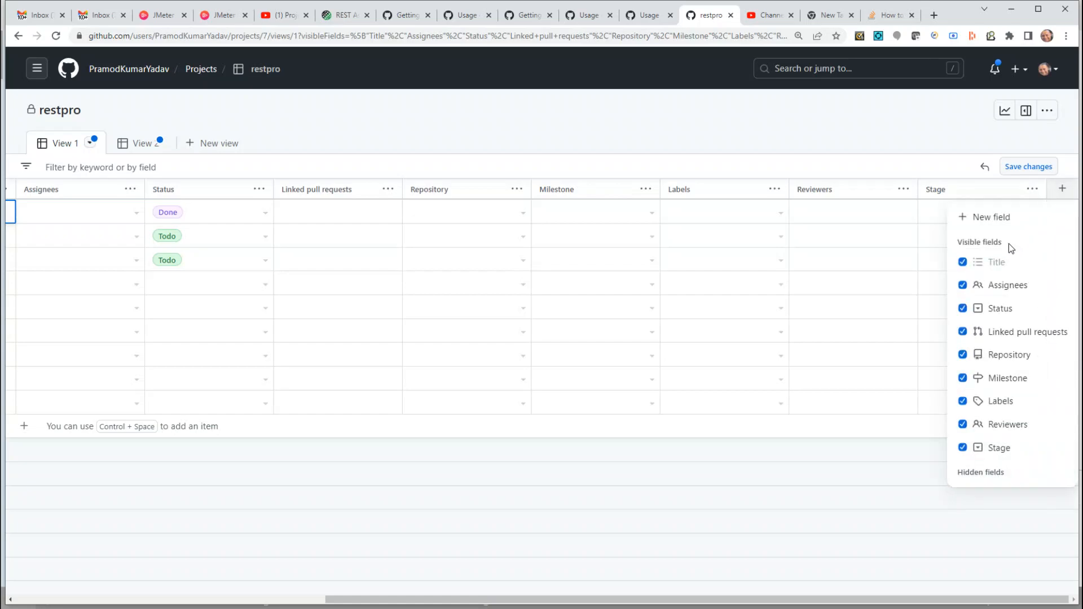
left_click(993, 216)
type("Priority")
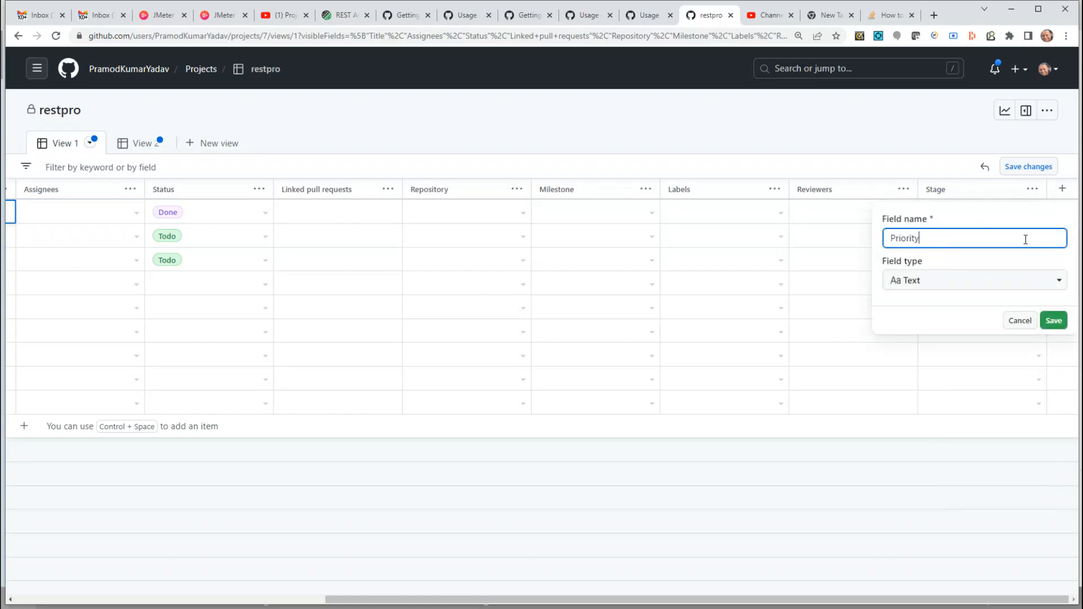
left_click(1016, 281)
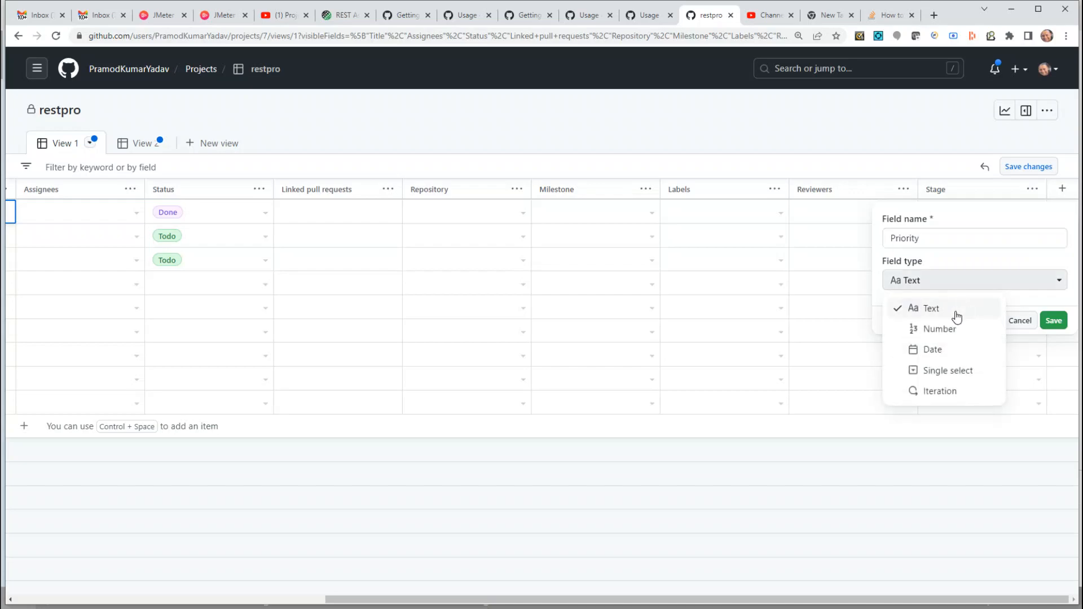
left_click(953, 371)
Step: Add the options High, Medium and Low to the single-select Priority field
left_click(928, 330)
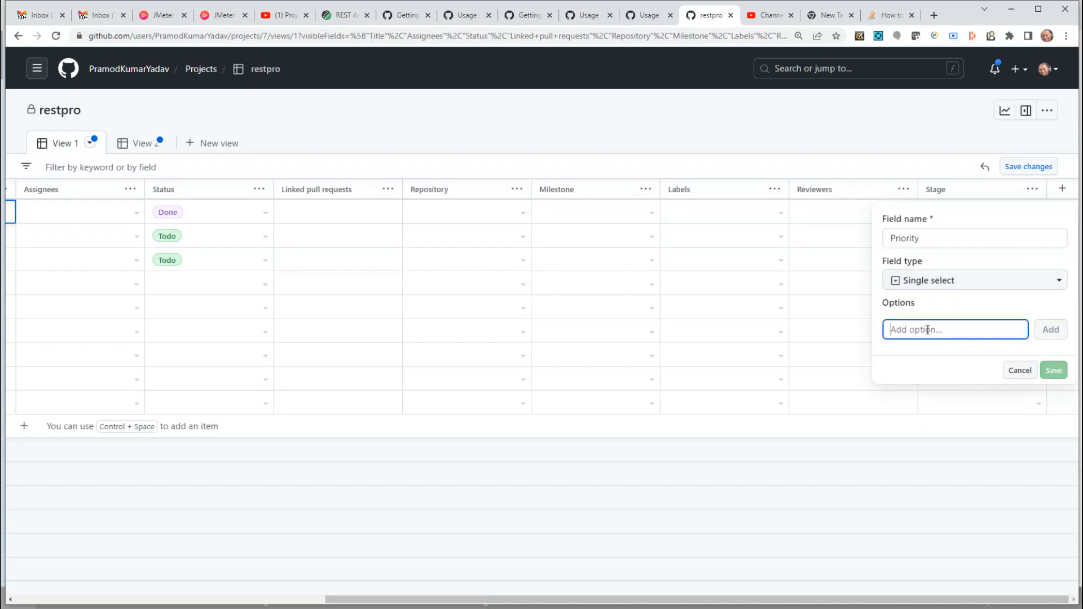
type("High")
left_click(1043, 332)
left_click(904, 354)
type("Medium")
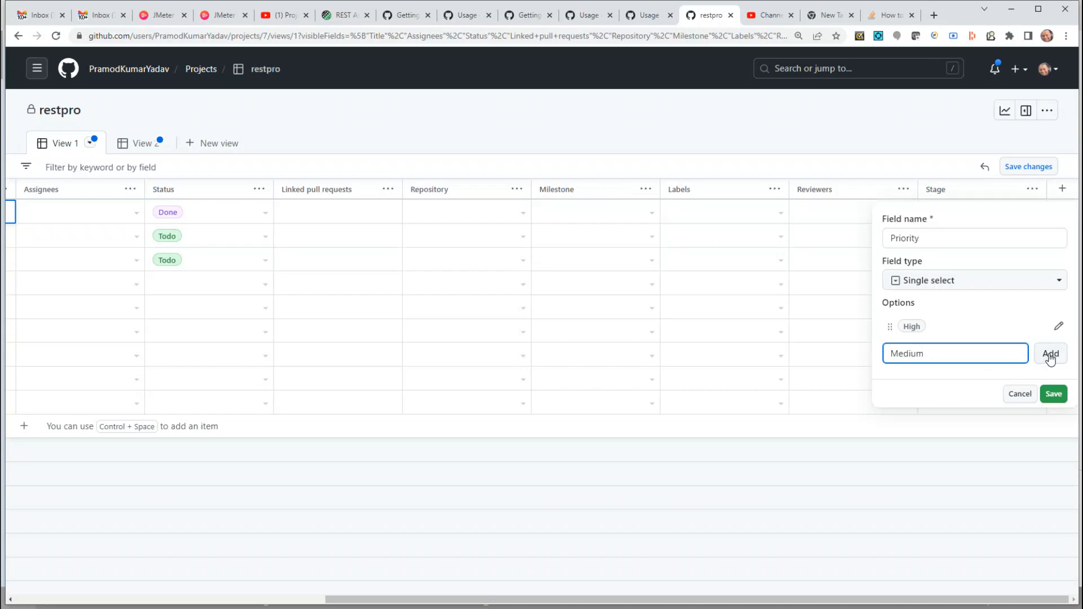
left_click(1051, 355)
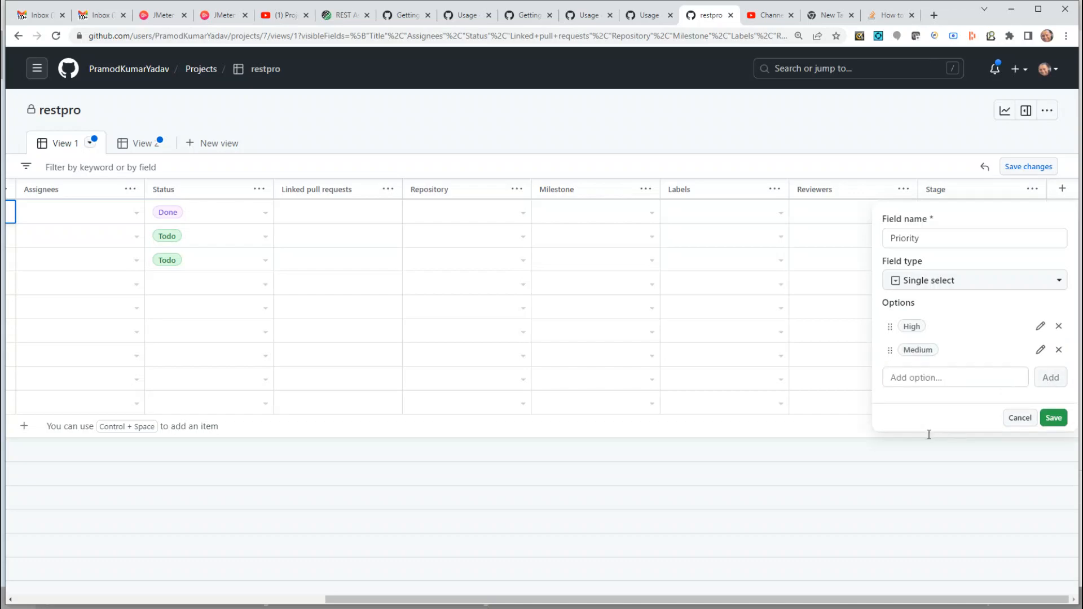
left_click(946, 381)
type("Low")
left_click(1050, 378)
Step: Color the Priority options High yellow, Medium green and Low blue, and save the field
left_click(1040, 326)
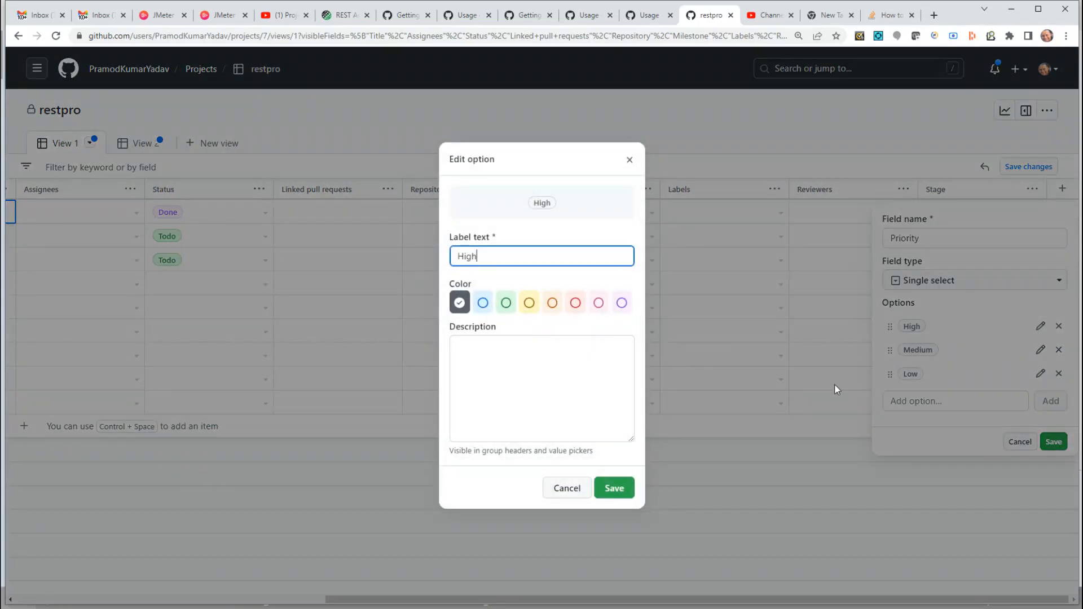
left_click(530, 304)
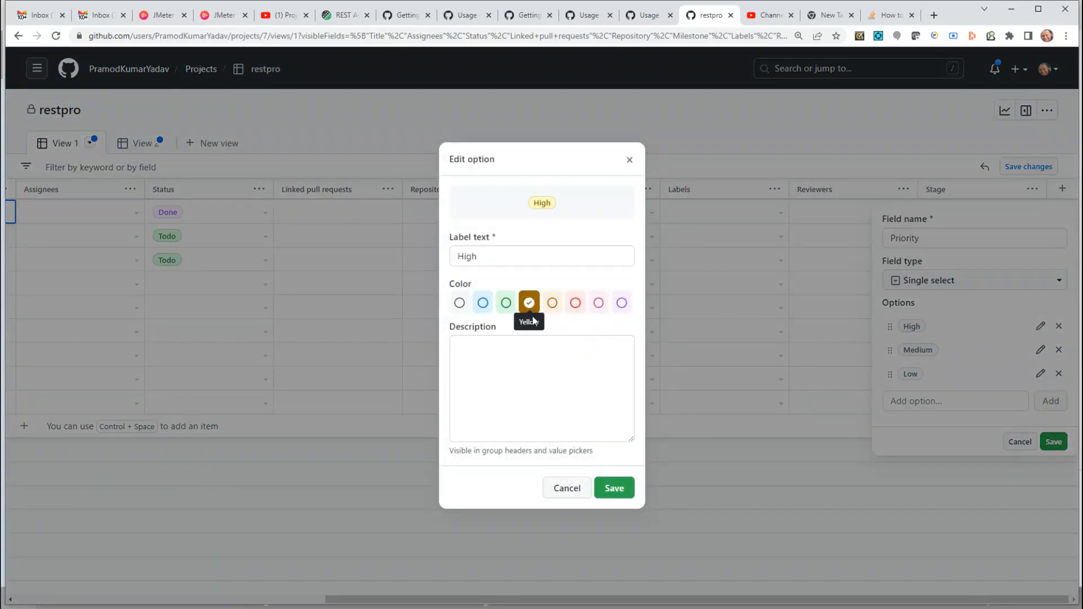
left_click(614, 489)
left_click(1040, 351)
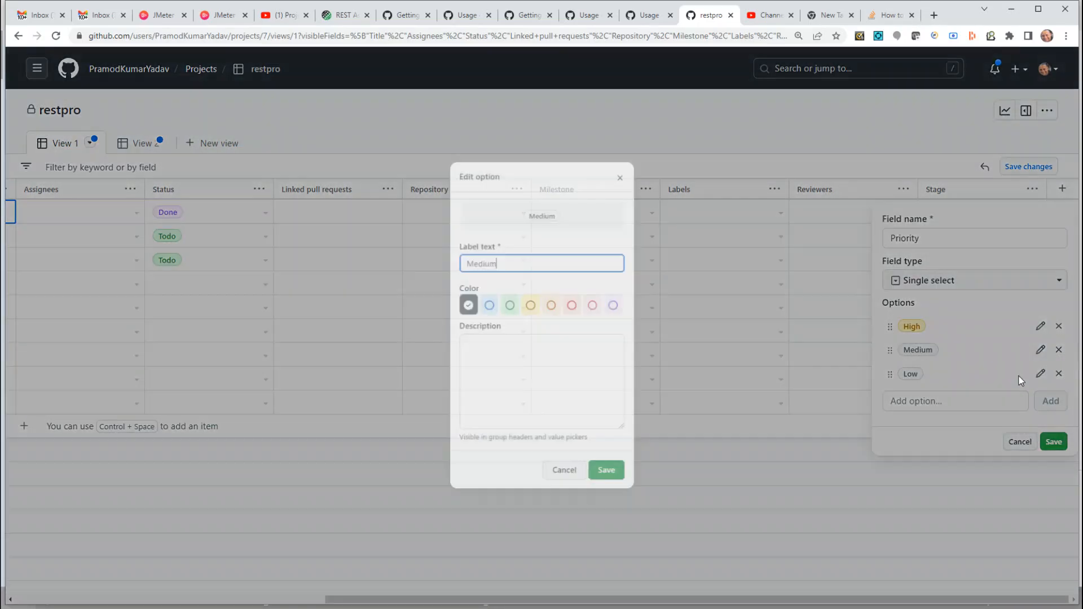
left_click(508, 305)
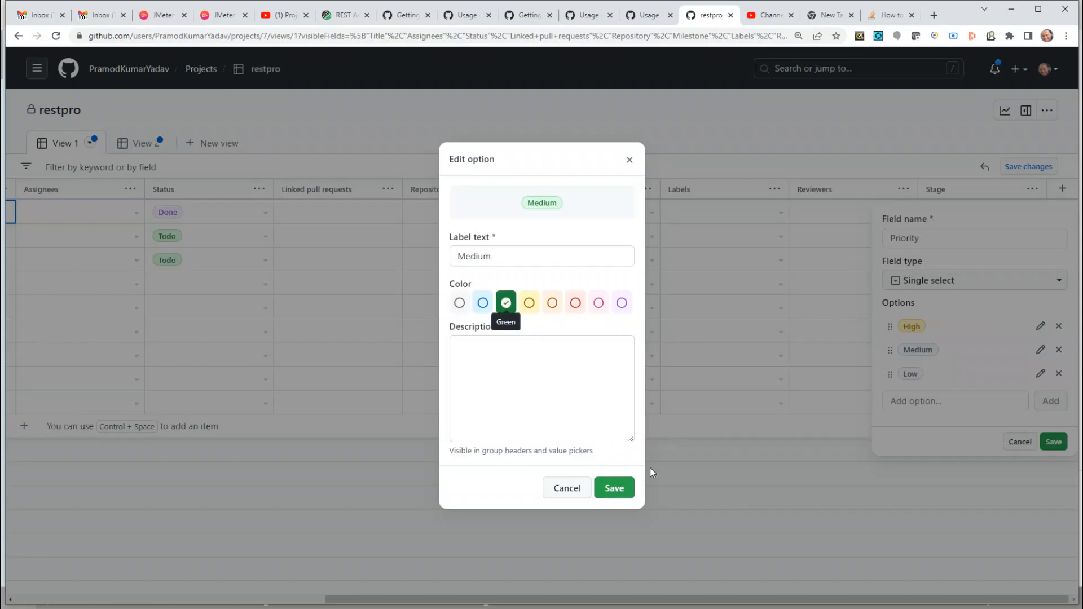
left_click(613, 489)
left_click(1040, 374)
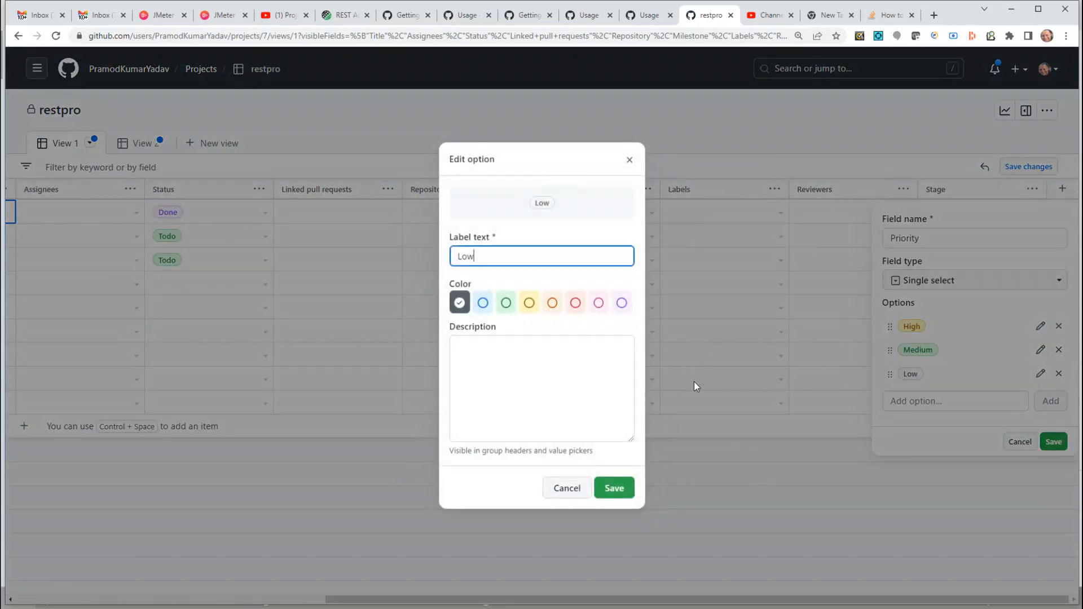
left_click(482, 303)
left_click(614, 491)
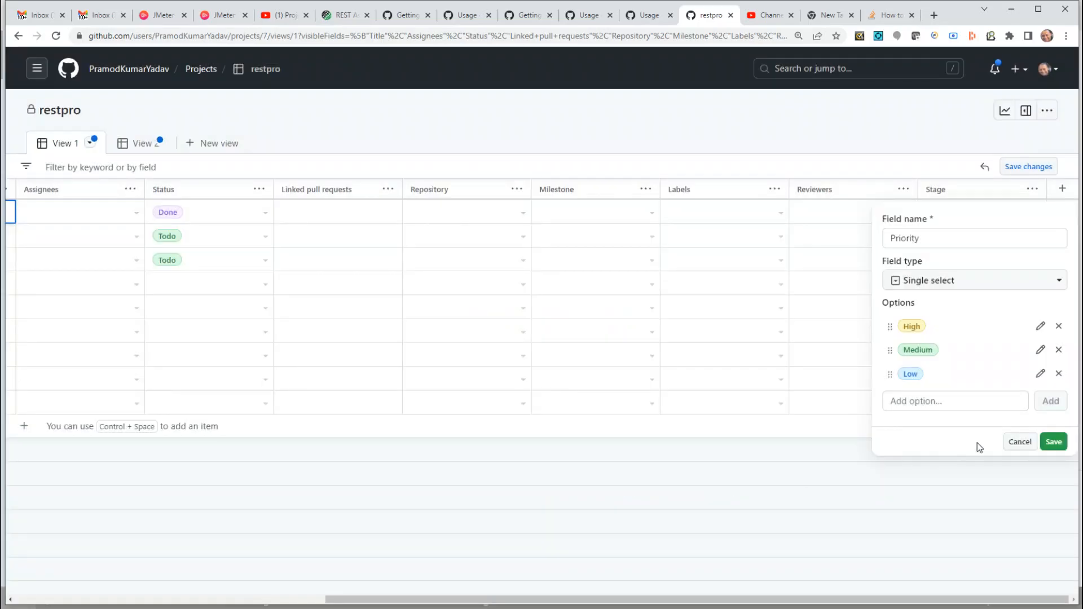
left_click(1054, 441)
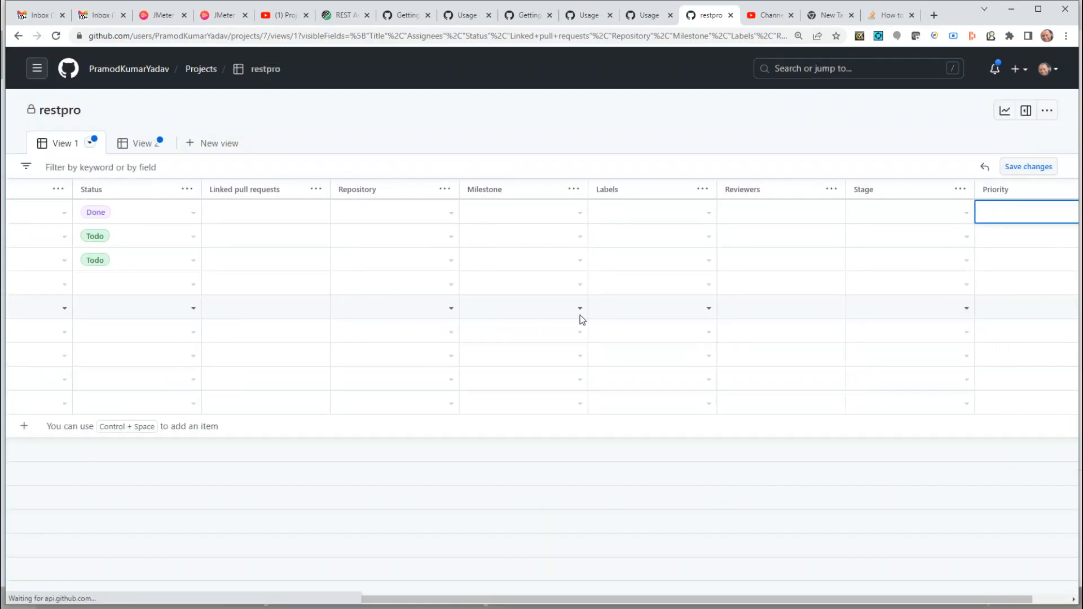
Step: Move the Priority column in View 1 directly after the Title column
left_click_drag(459, 598, 209, 540)
left_click_drag(278, 599, 79, 605)
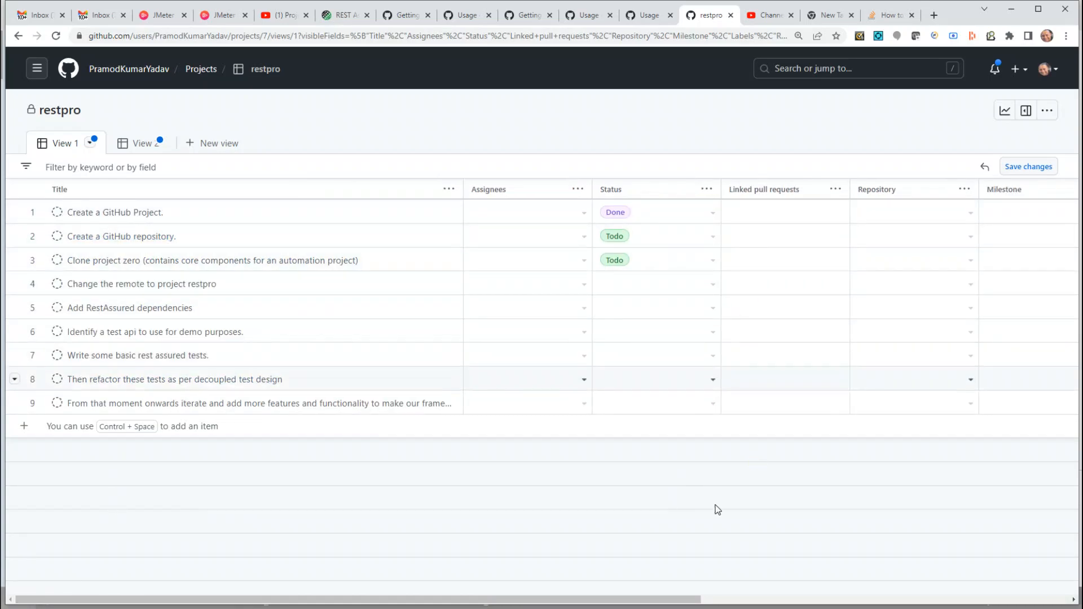
left_click_drag(512, 598, 900, 601)
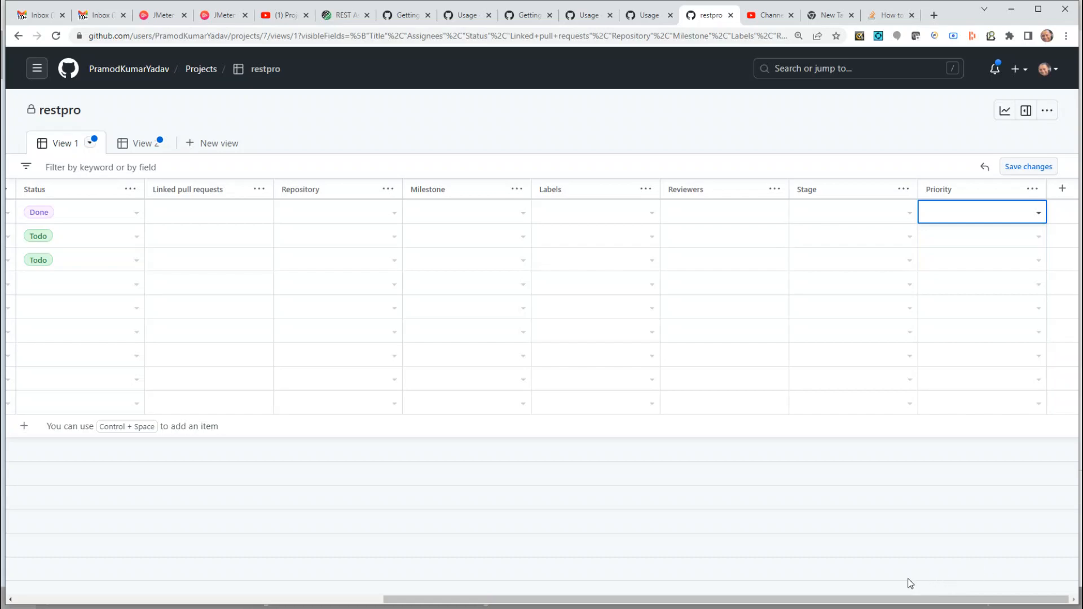
left_click_drag(938, 190, 287, 190)
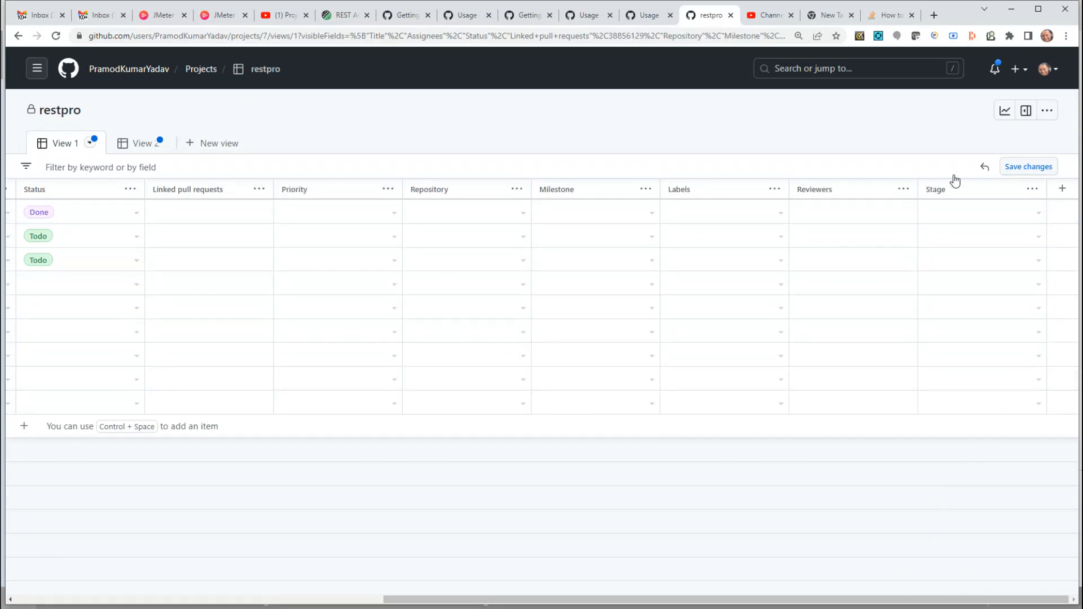
left_click_drag(406, 599, 93, 571)
left_click_drag(799, 190, 395, 189)
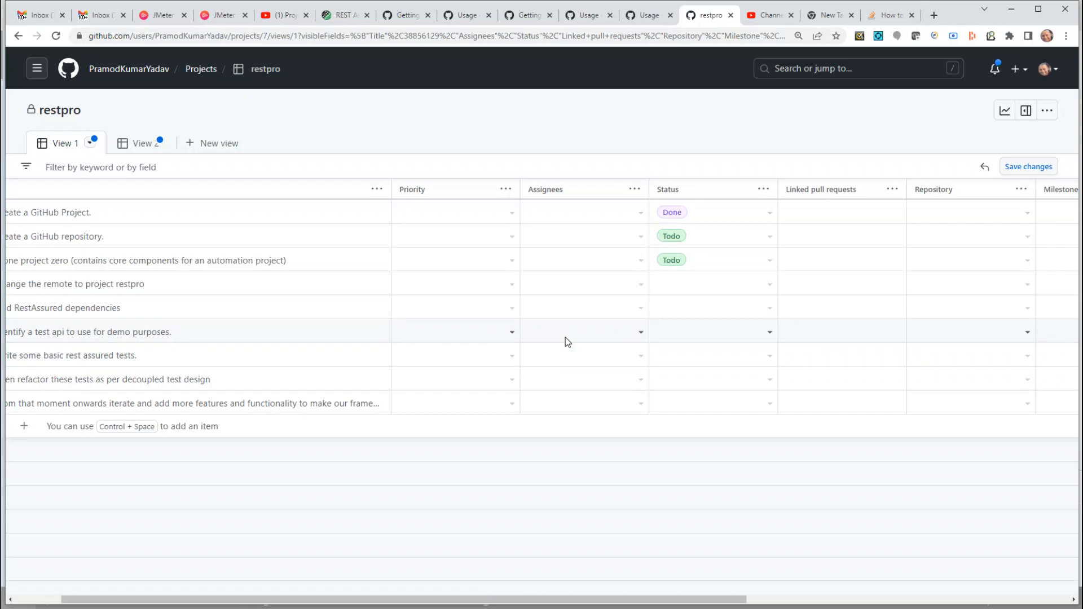
left_click_drag(399, 601, 266, 578)
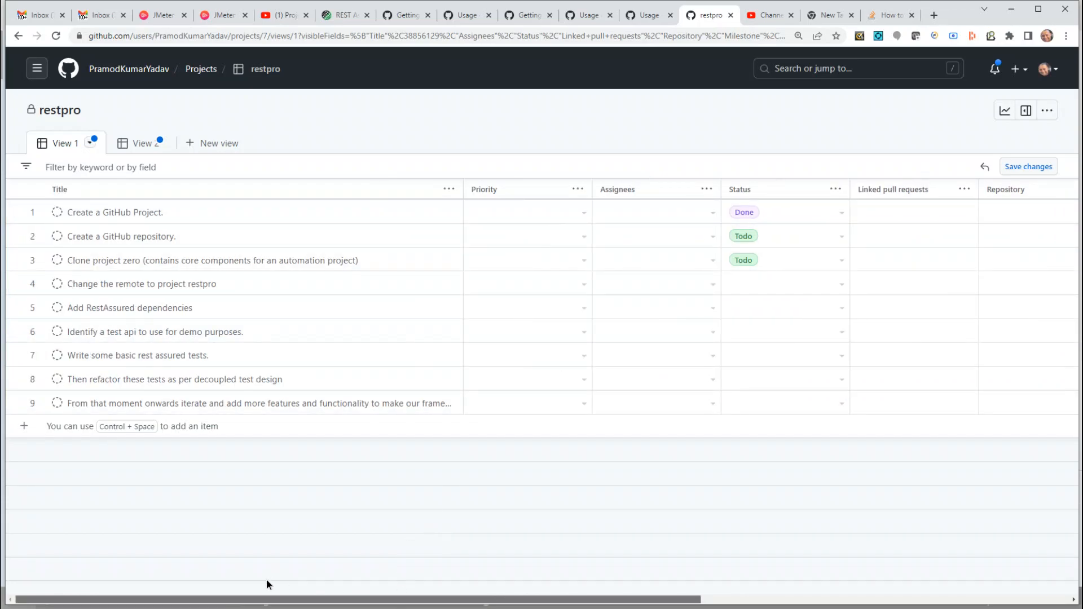
Step: Set the priority of the first two items to High and of the third item to Medium
left_click(581, 212)
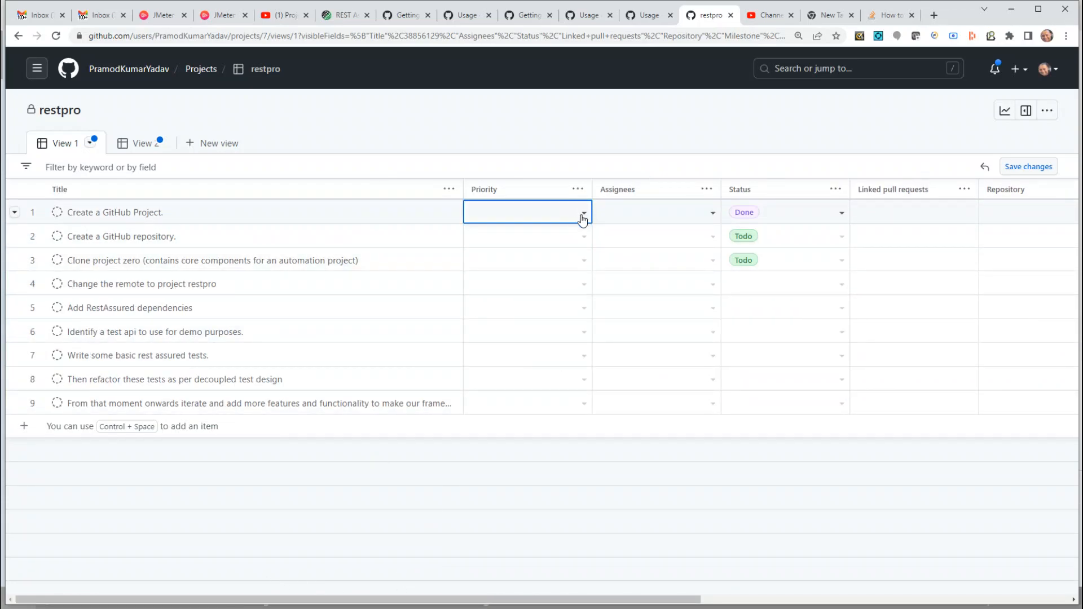
left_click(584, 214)
left_click(521, 274)
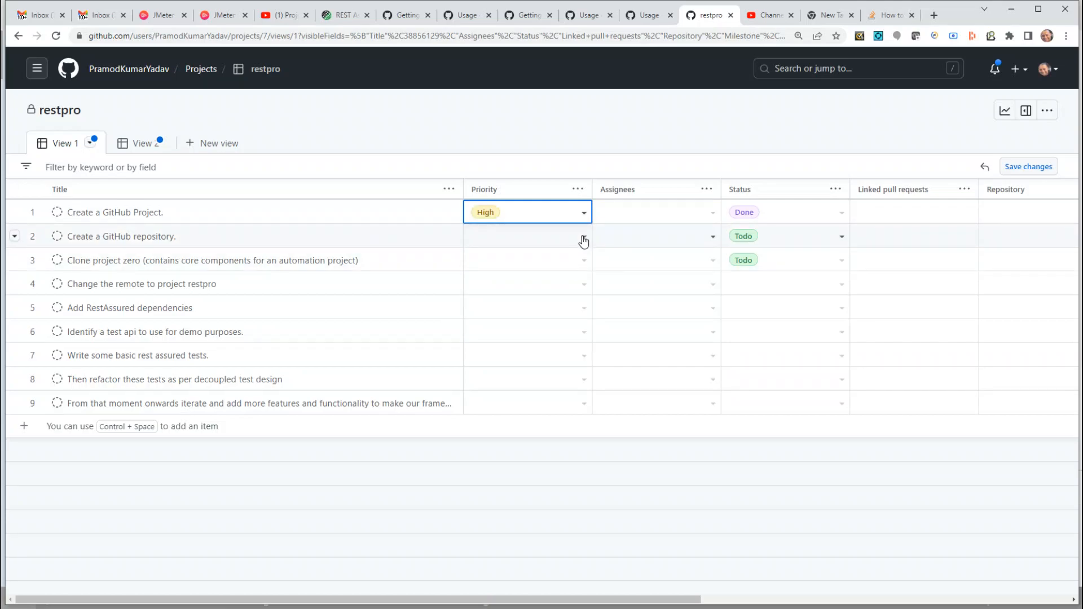
left_click(579, 242)
left_click(585, 236)
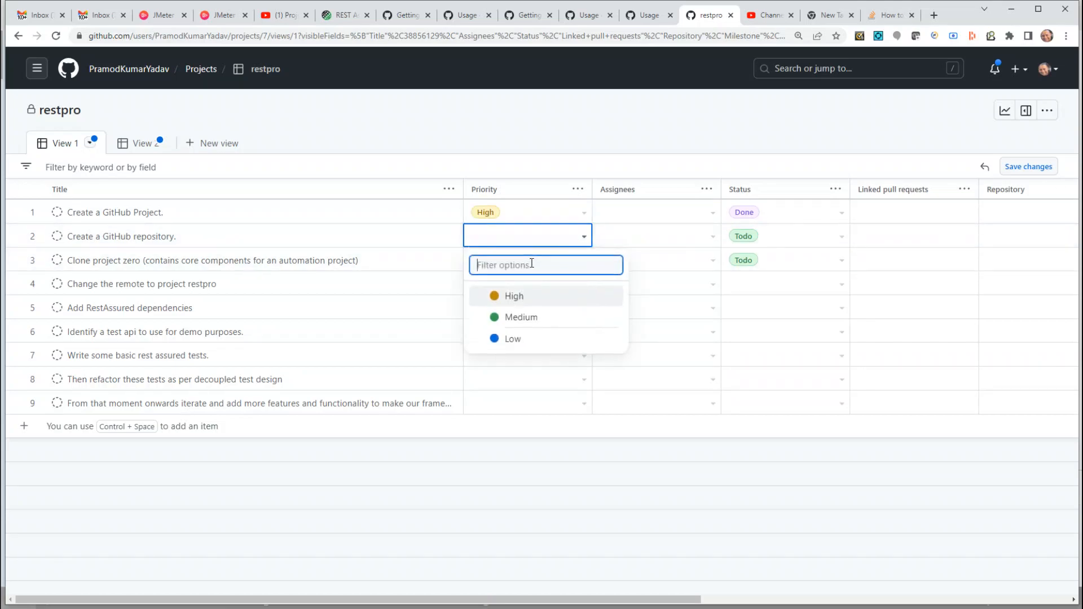
left_click(532, 299)
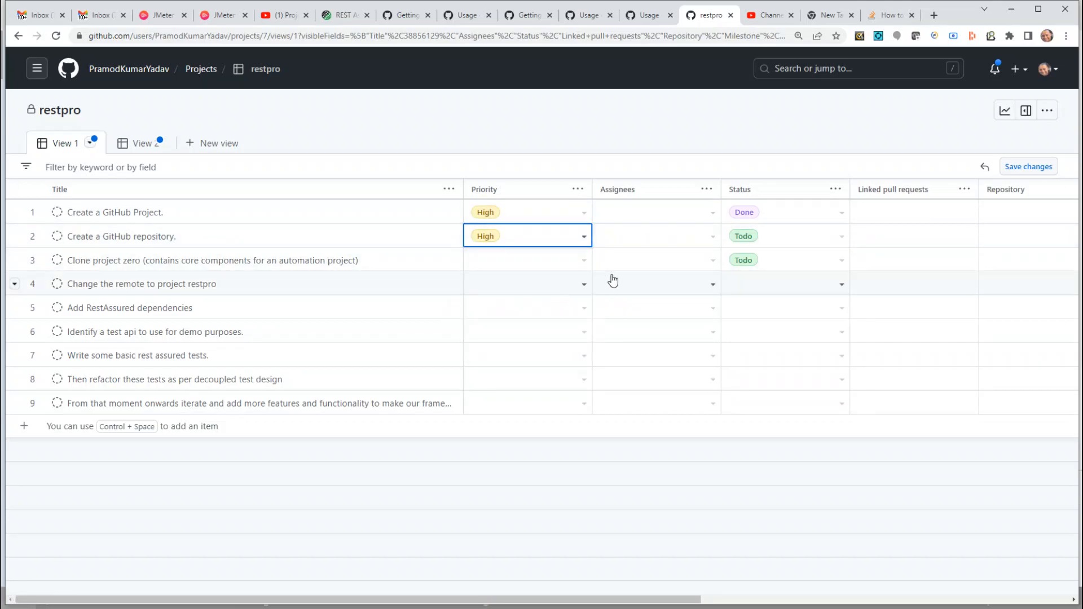
left_click(584, 261)
left_click(560, 340)
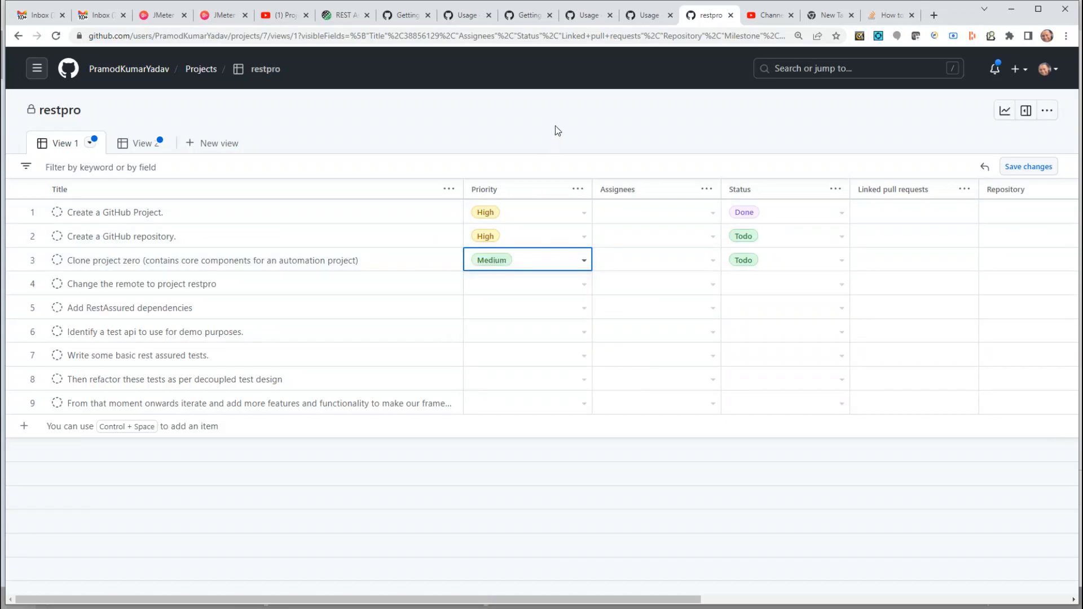
Step: Create a third project view and group its items by Priority
left_click(229, 146)
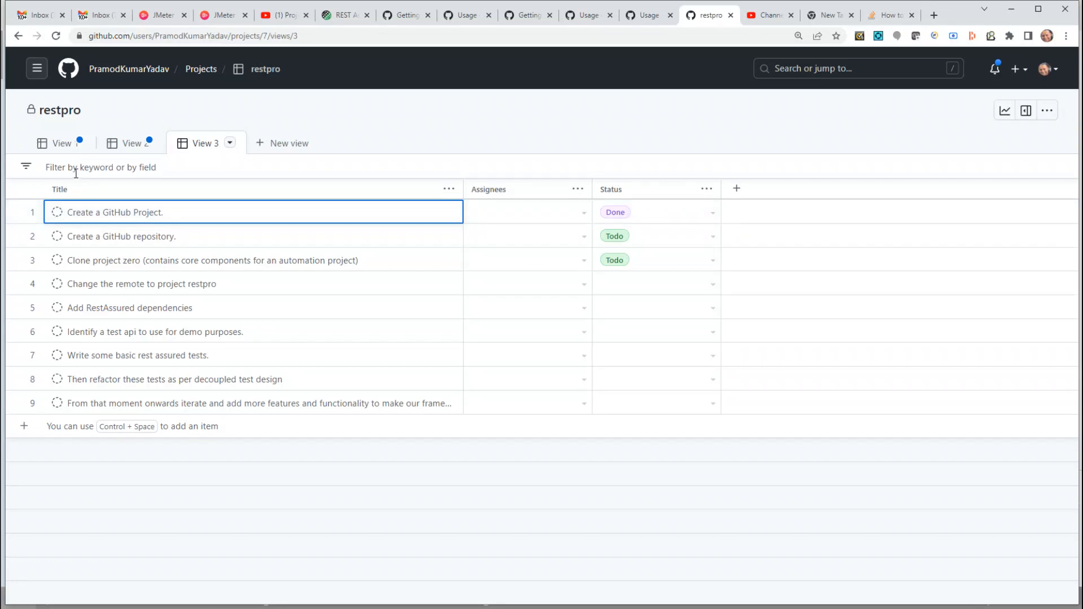
left_click(230, 143)
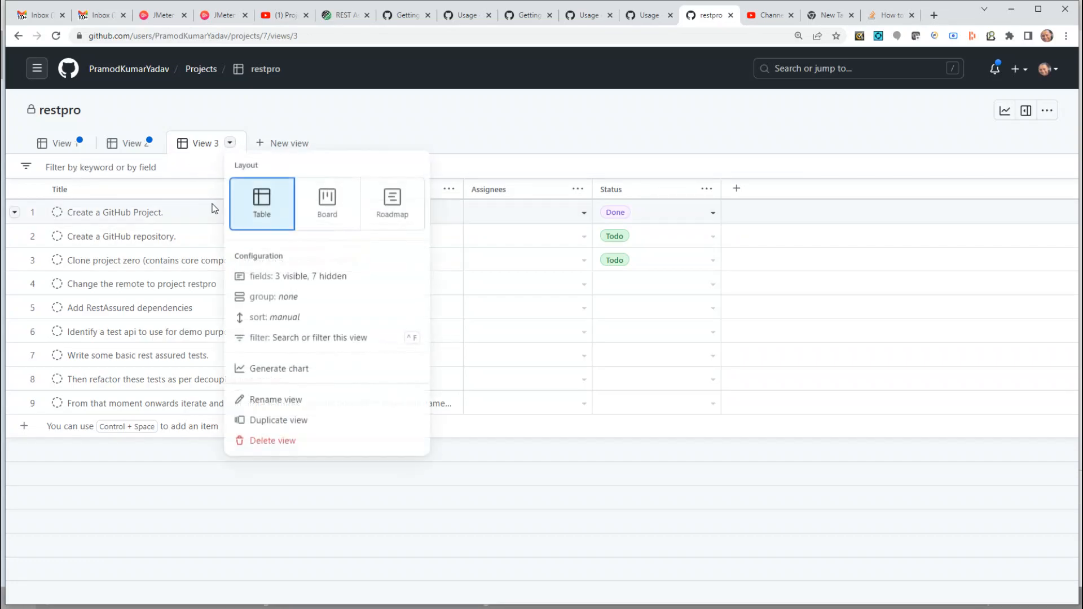
left_click(278, 299)
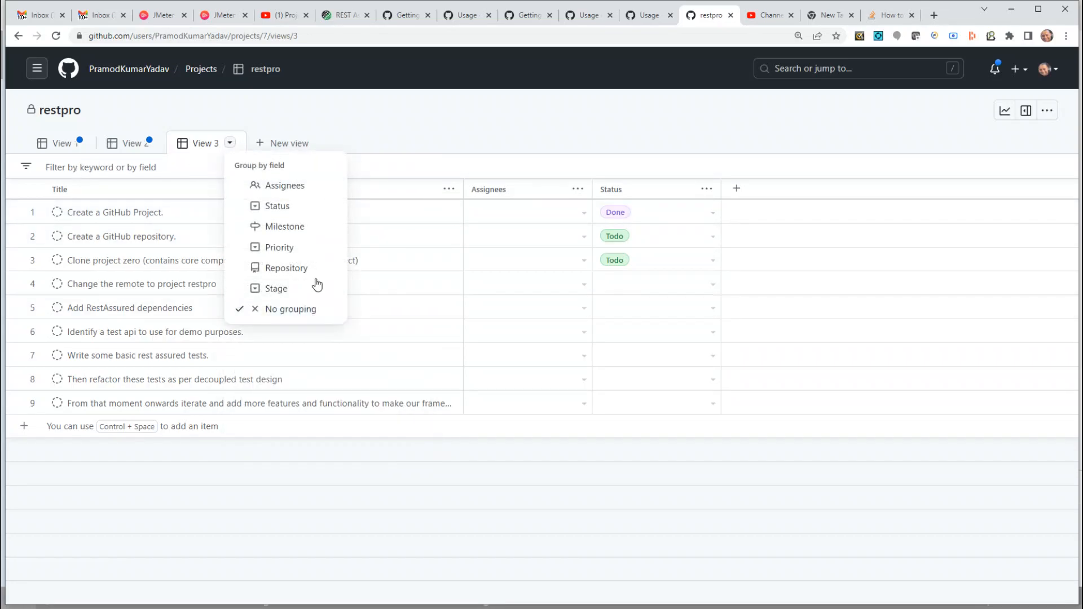
left_click(286, 248)
left_click(506, 132)
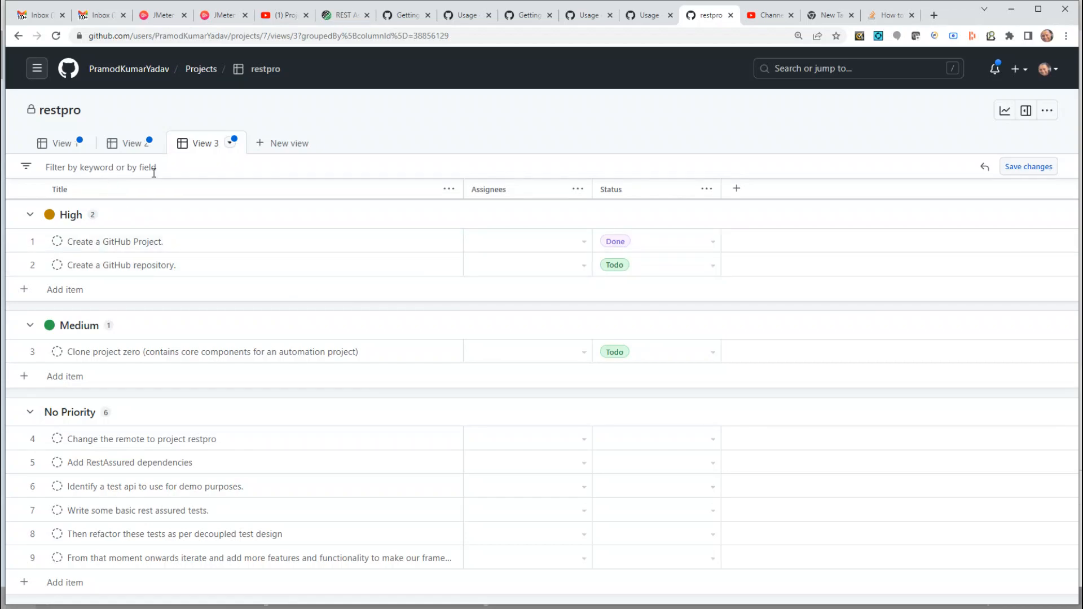
Step: Rename View 3 as Priority
right_click(205, 145)
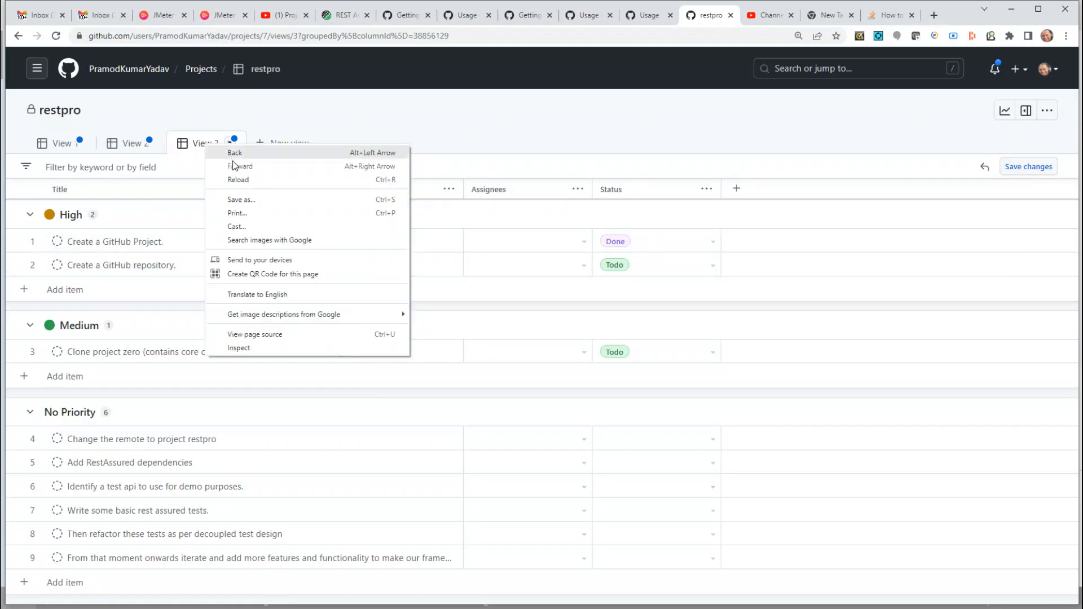
left_click(191, 145)
left_click(231, 144)
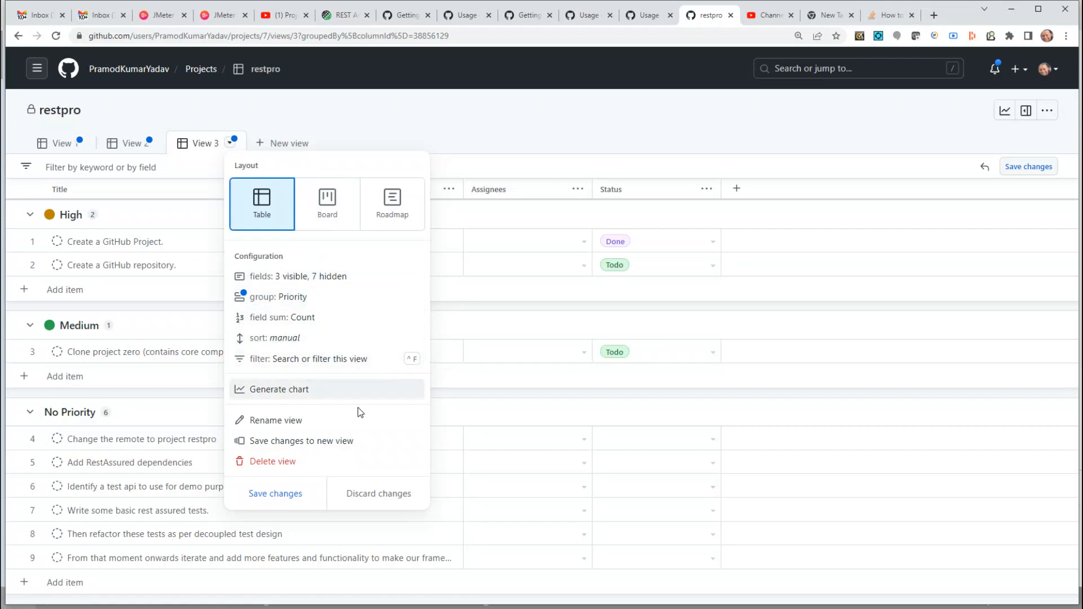
left_click(276, 422)
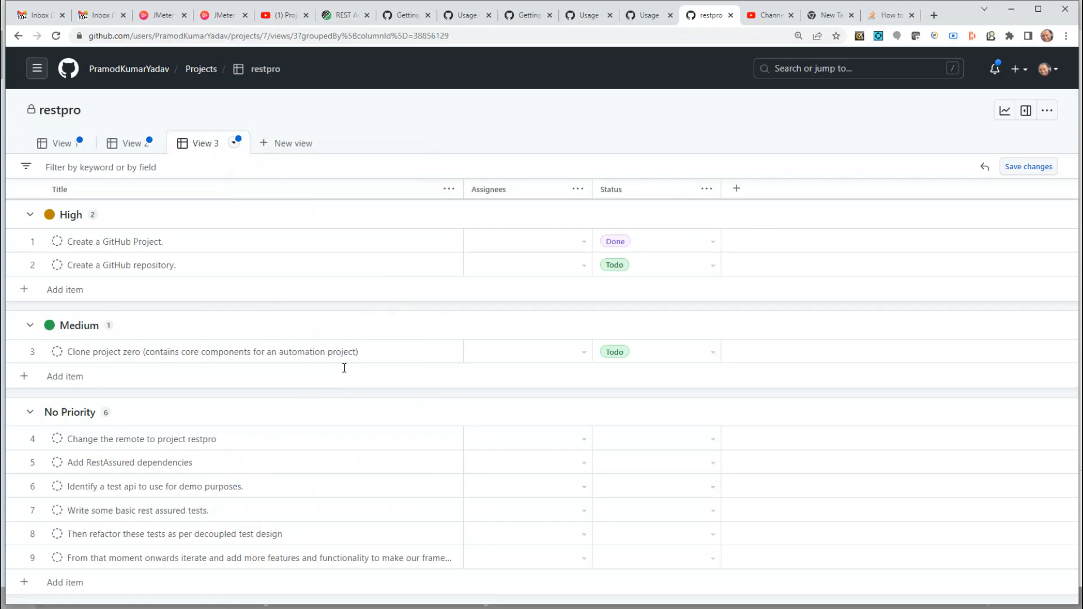
key("BackSpace")
key("BackSpace")
key("BackSpace")
key("BackSpace")
key("BackSpace")
key("BackSpace")
type("Priority")
key("Return")
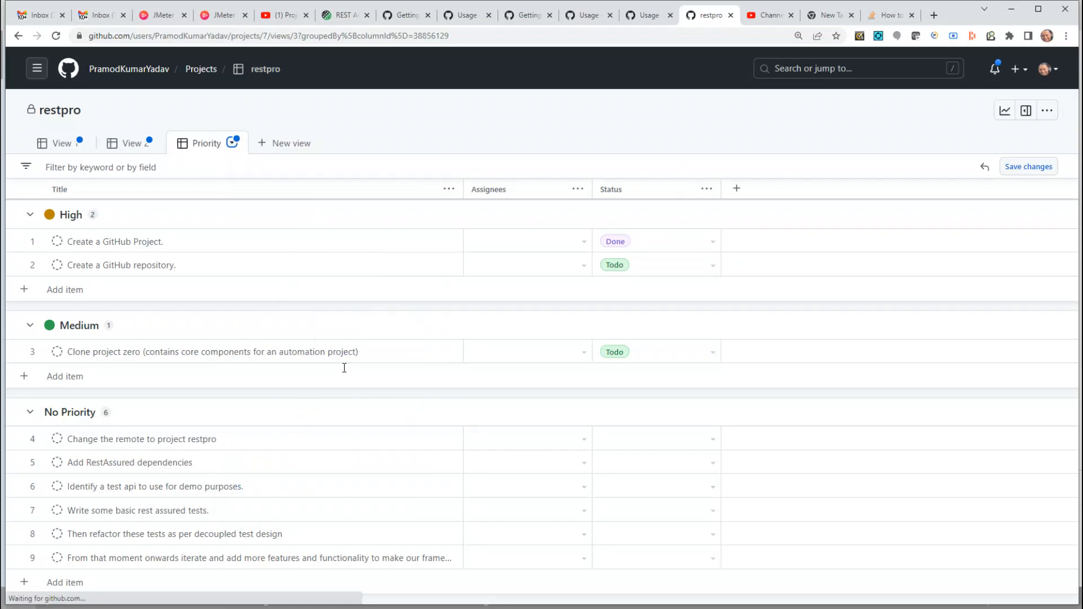
Step: Rename View 2 as Status
left_click(138, 145)
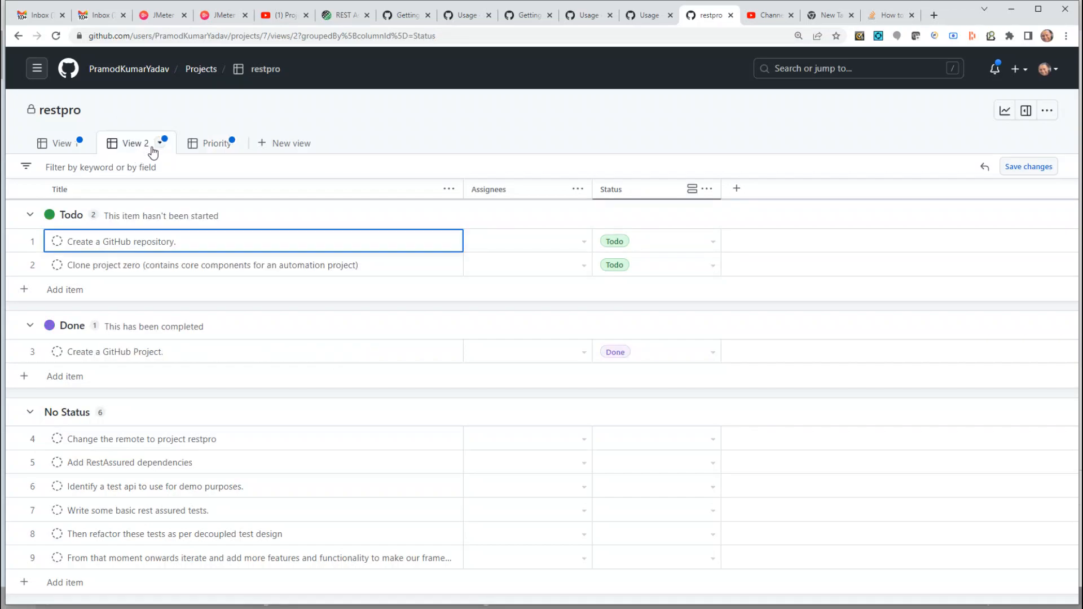
left_click(160, 143)
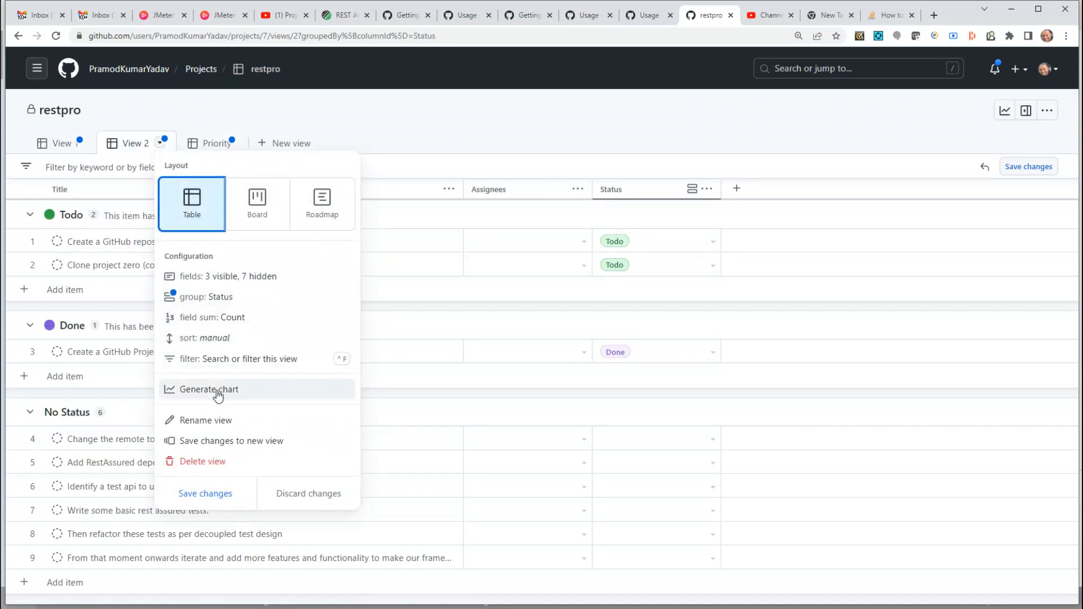
left_click(206, 421)
key("BackSpace")
key("BackSpace")
key("BackSpace")
key("BackSpace")
key("BackSpace")
key("BackSpace")
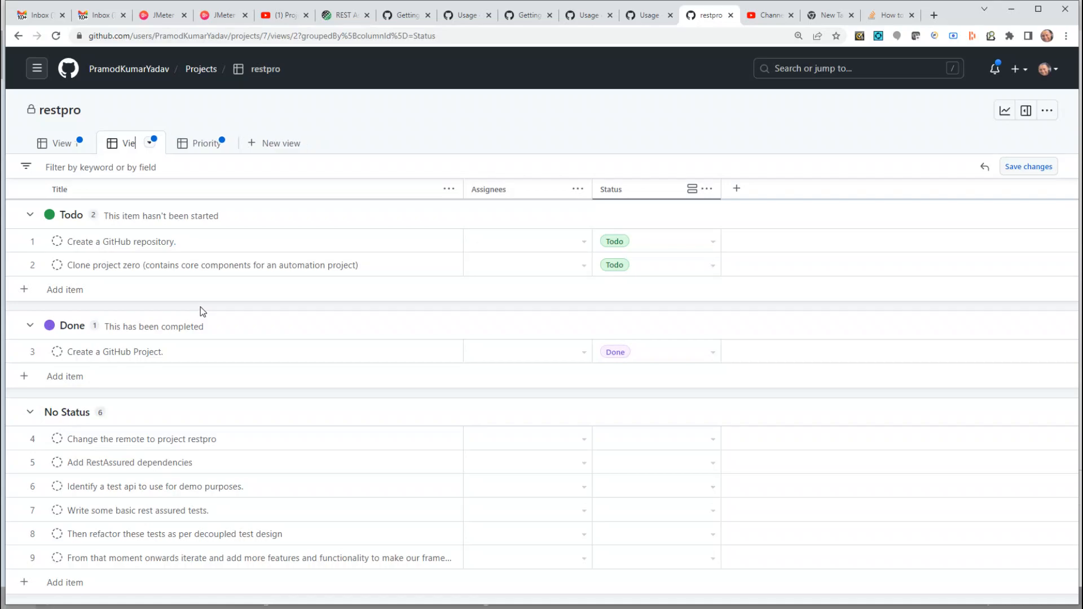
type("Status")
key("Return")
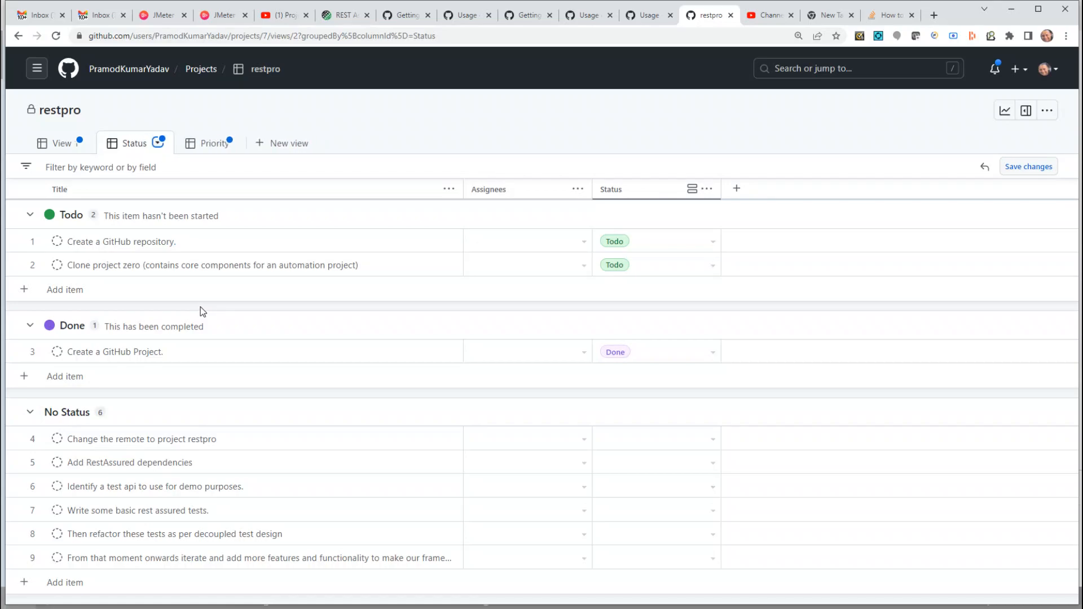
Step: Rename View 1 as Product Backlog
left_click(80, 146)
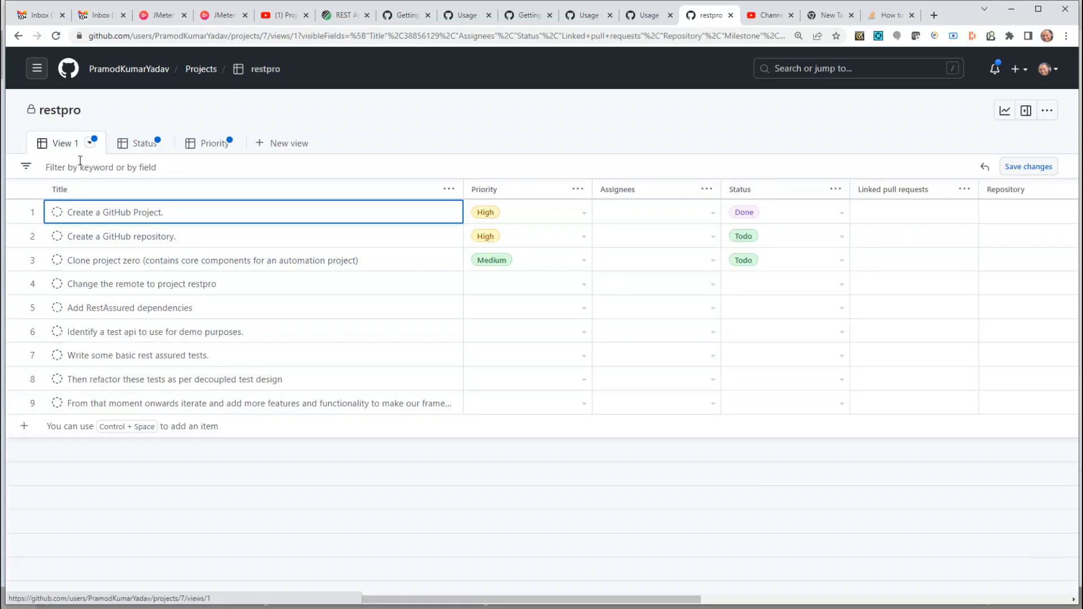
left_click(89, 143)
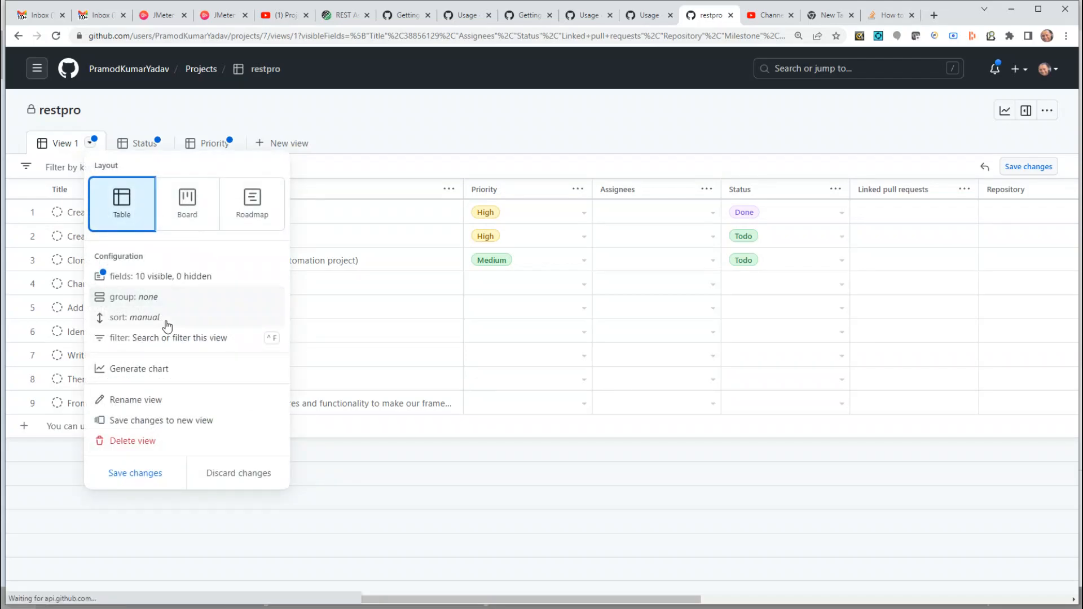
left_click(155, 406)
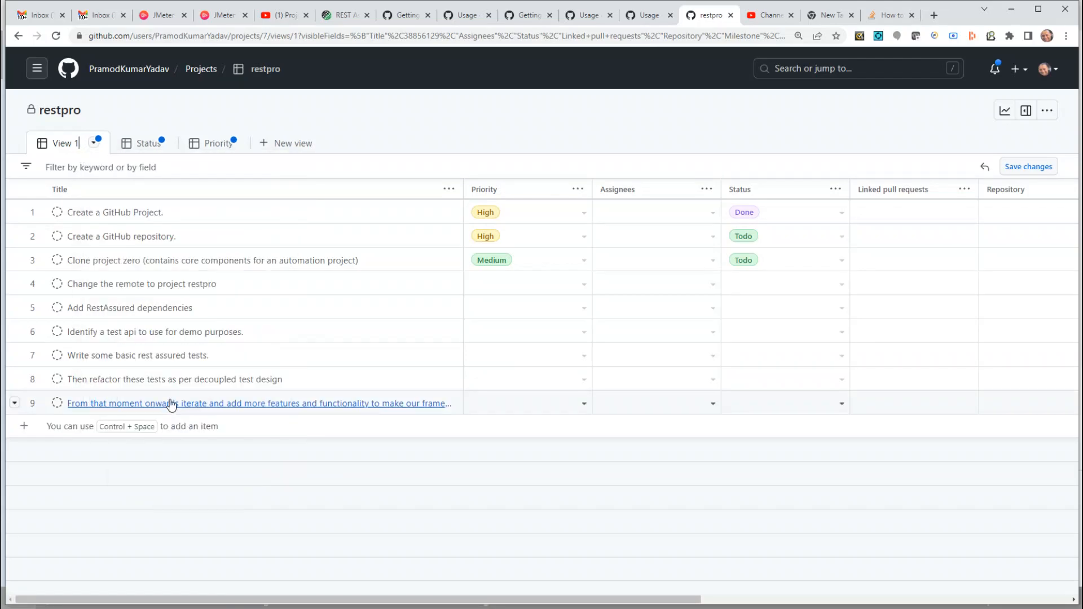
key("BackSpace")
key("BackSpace")
key("BackSpace")
key("BackSpace")
key("BackSpace")
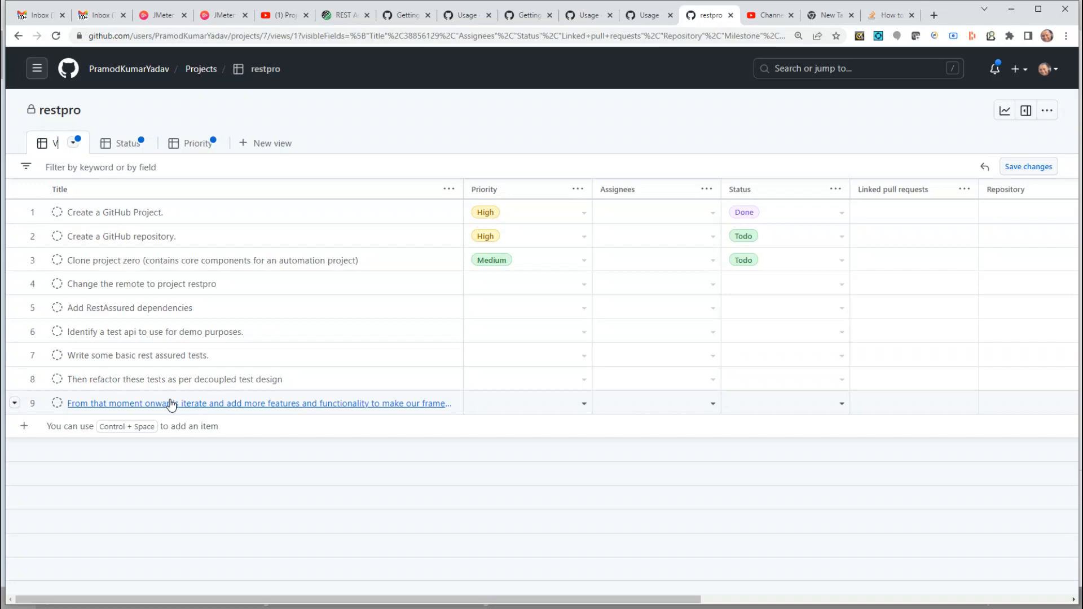
key("BackSpace")
type("Product")
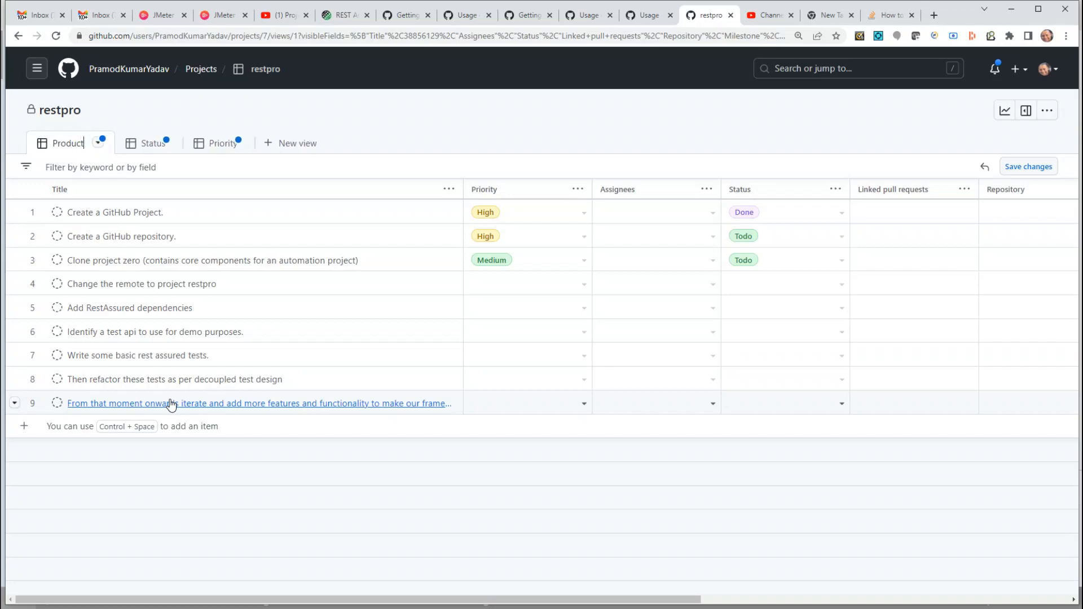
type(" Backlog")
key("Return")
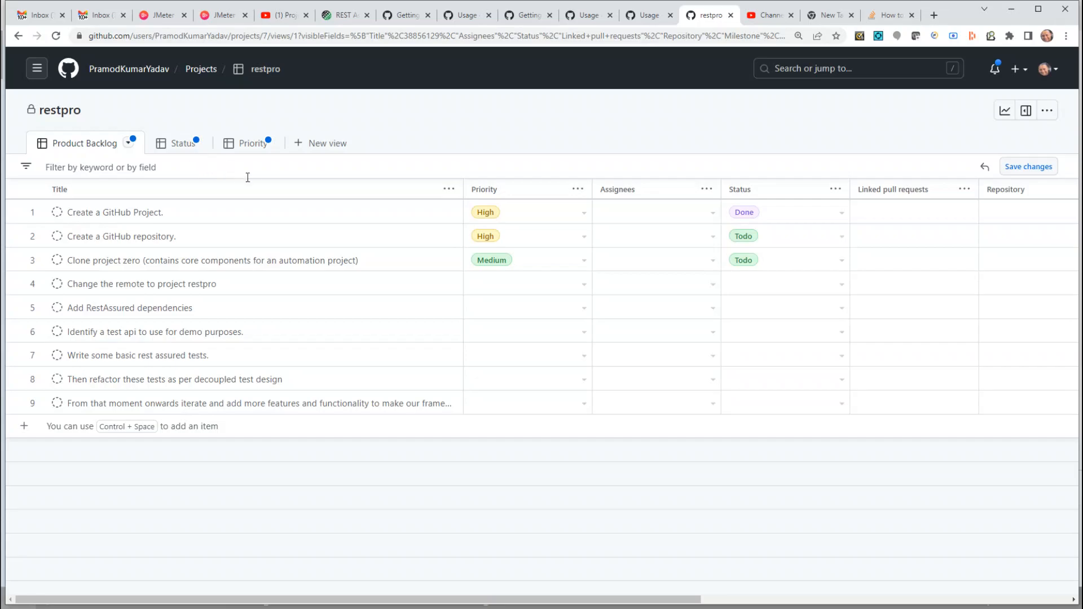
Step: Review the item groupings in the Status and Priority views and return to the Product Backlog view
left_click(174, 147)
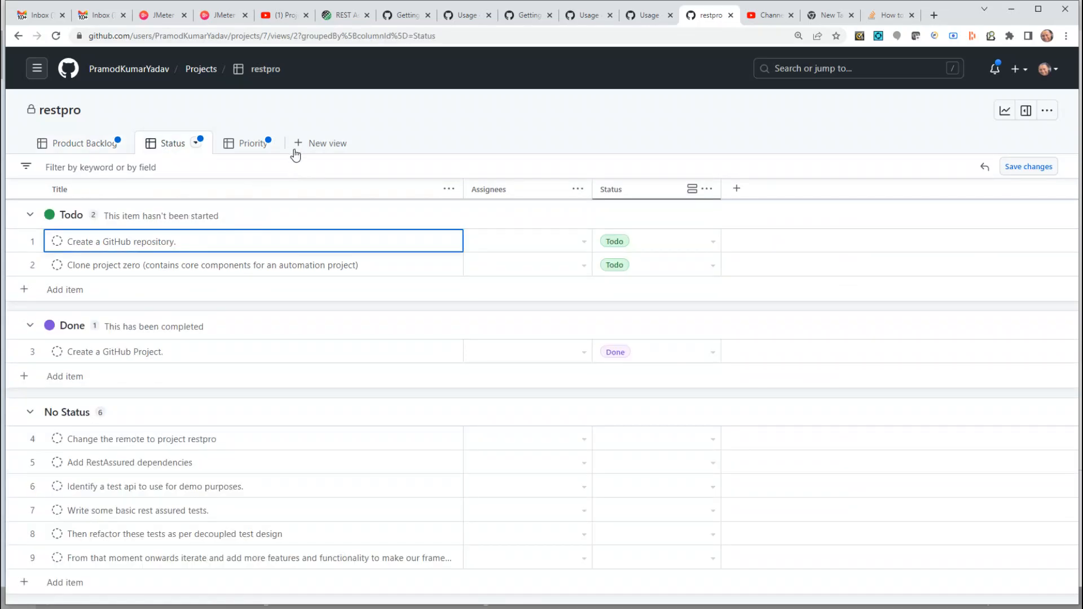
left_click(252, 148)
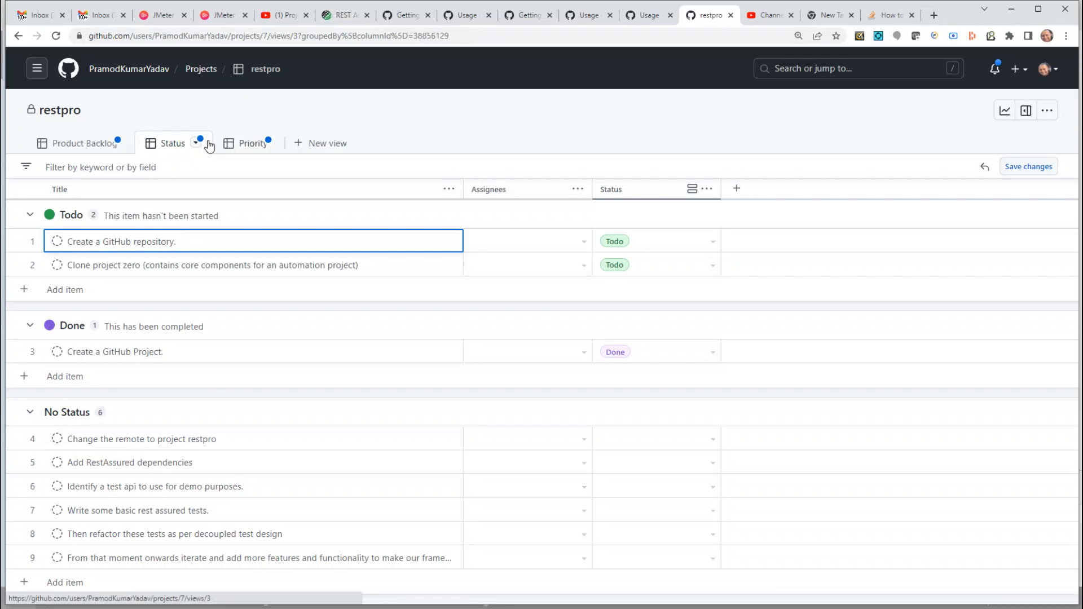
double_click(241, 148)
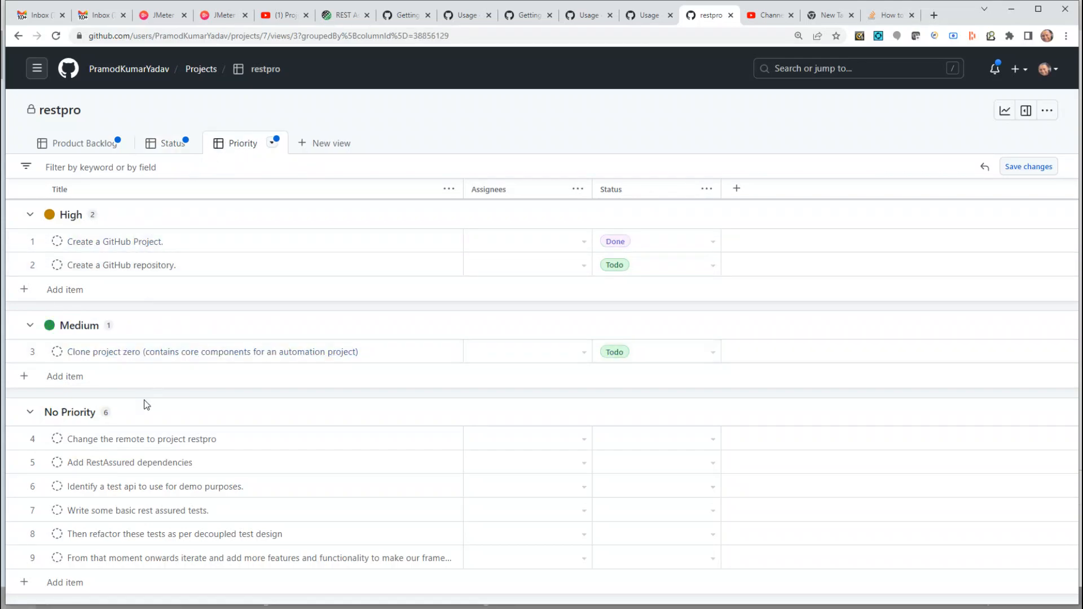
left_click(171, 146)
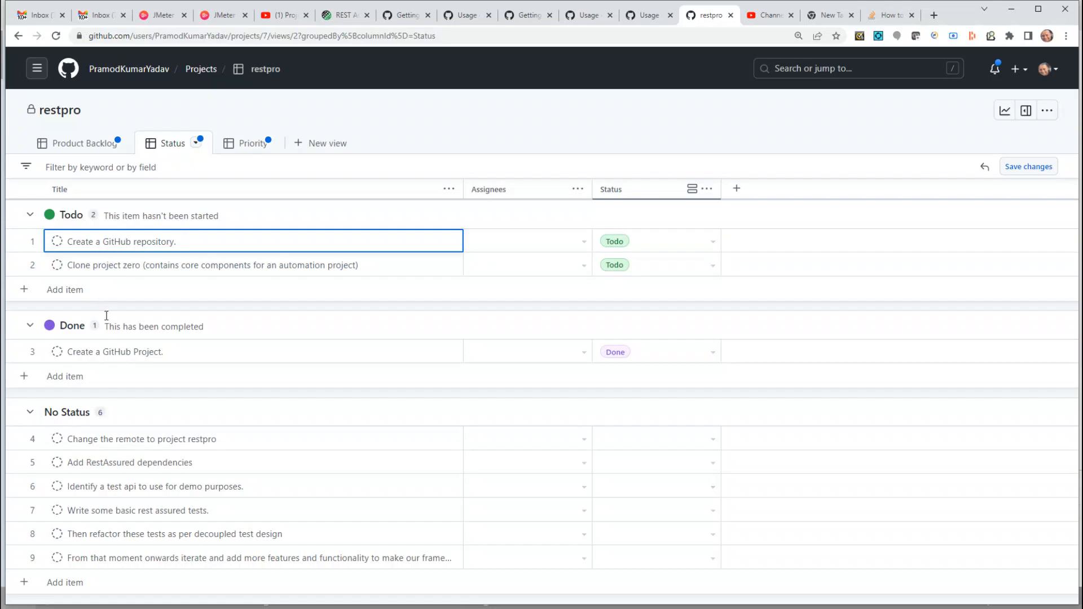
left_click(251, 143)
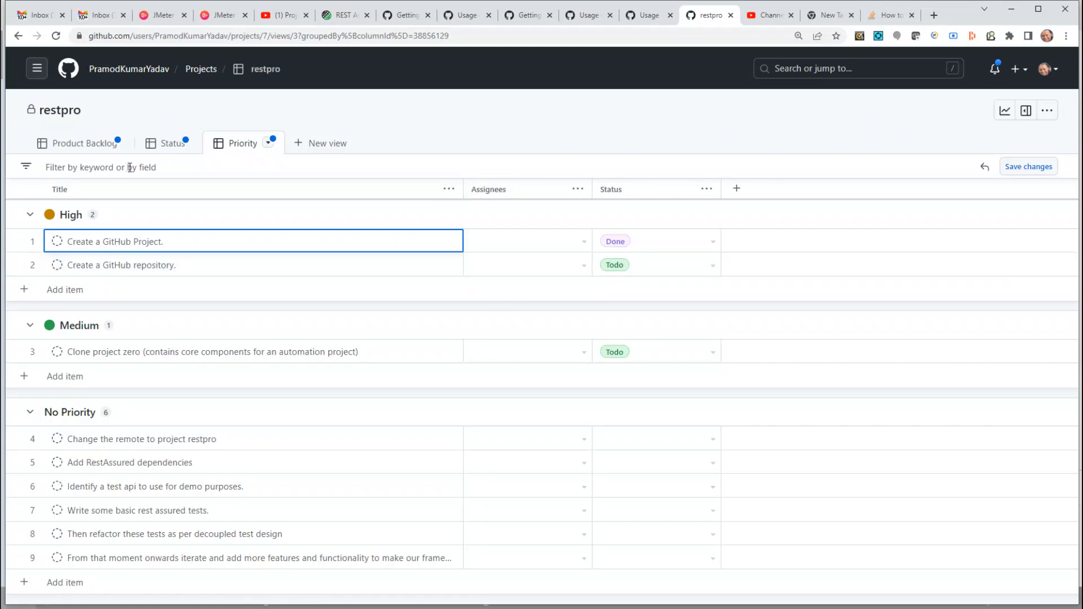
left_click(81, 144)
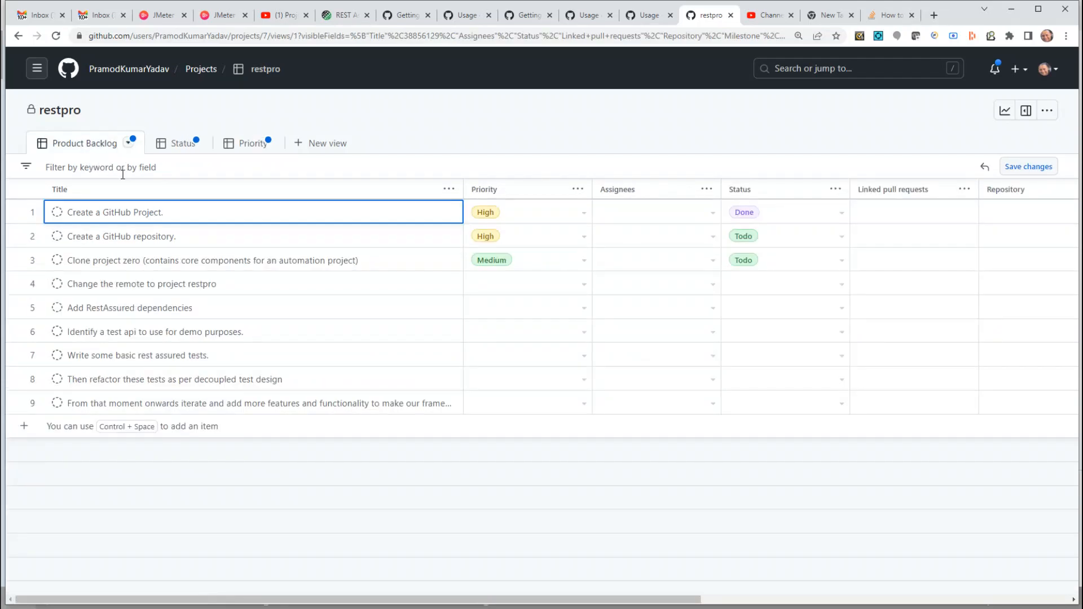